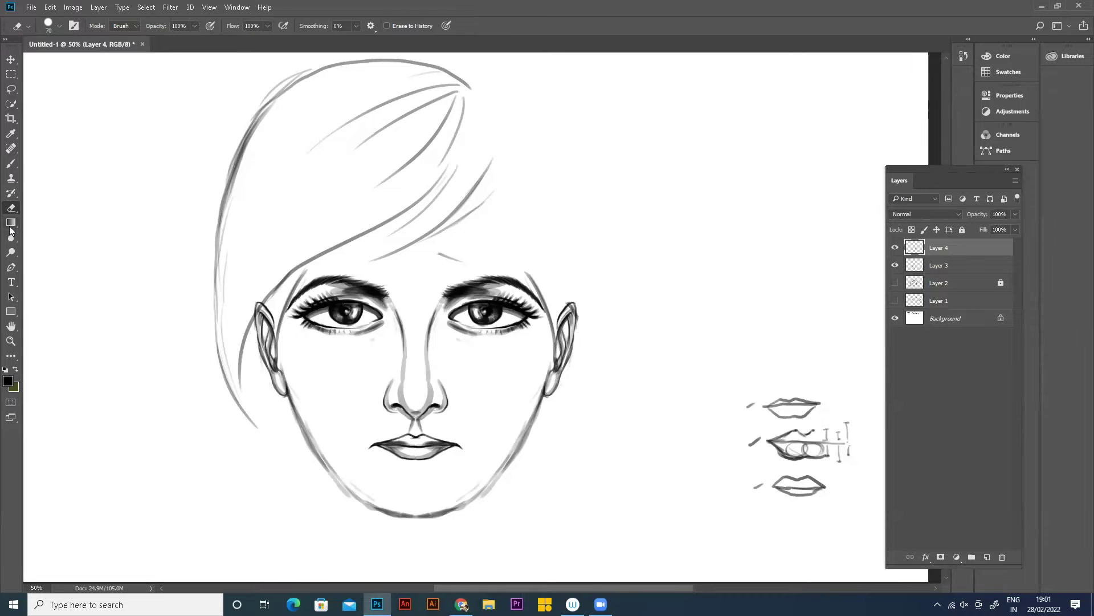
# - Sketch hair strands falling from the parting past the right temple to the ear with the Brush tool
pyautogui.click(11, 164)
pyautogui.moveTo(509, 148); pyautogui.dragTo(504, 227)
pyautogui.moveTo(507, 171)
pyautogui.mouseDown()
pyautogui.moveTo(527, 279)
pyautogui.moveTo(504, 238)
pyautogui.moveTo(501, 179)
pyautogui.moveTo(501, 230)
pyautogui.moveTo(490, 182)
pyautogui.moveTo(507, 262)
pyautogui.moveTo(529, 217)
pyautogui.moveTo(551, 296)
pyautogui.mouseUp()
pyautogui.moveTo(530, 220); pyautogui.dragTo(563, 317)
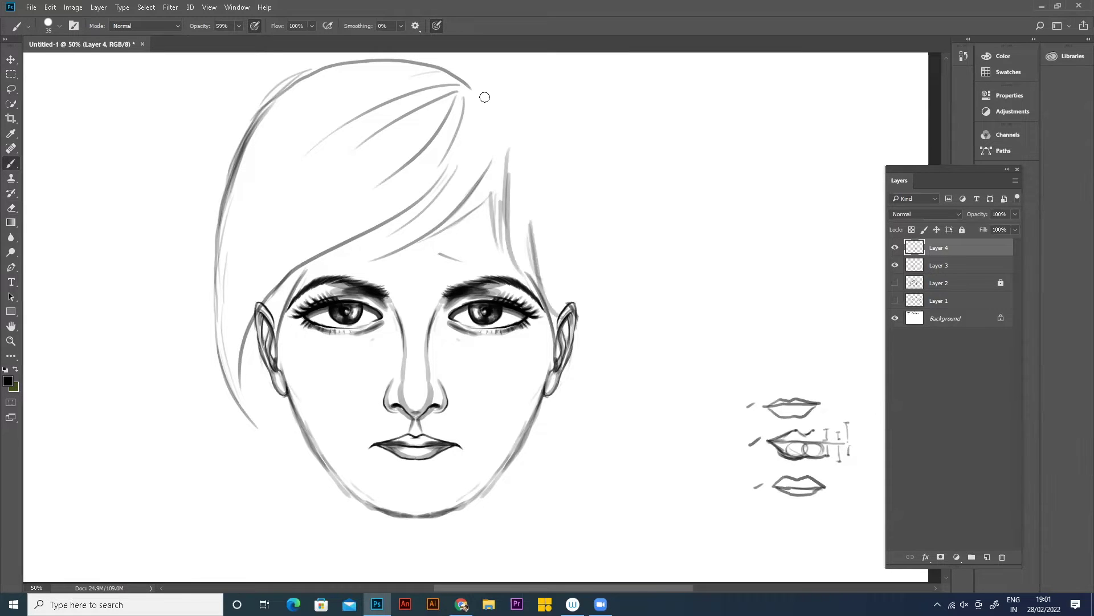
# - Extend the crown line down at the parting and sketch the hair contour curving down the right side of the head
pyautogui.moveTo(482, 217); pyautogui.dragTo(481, 262)
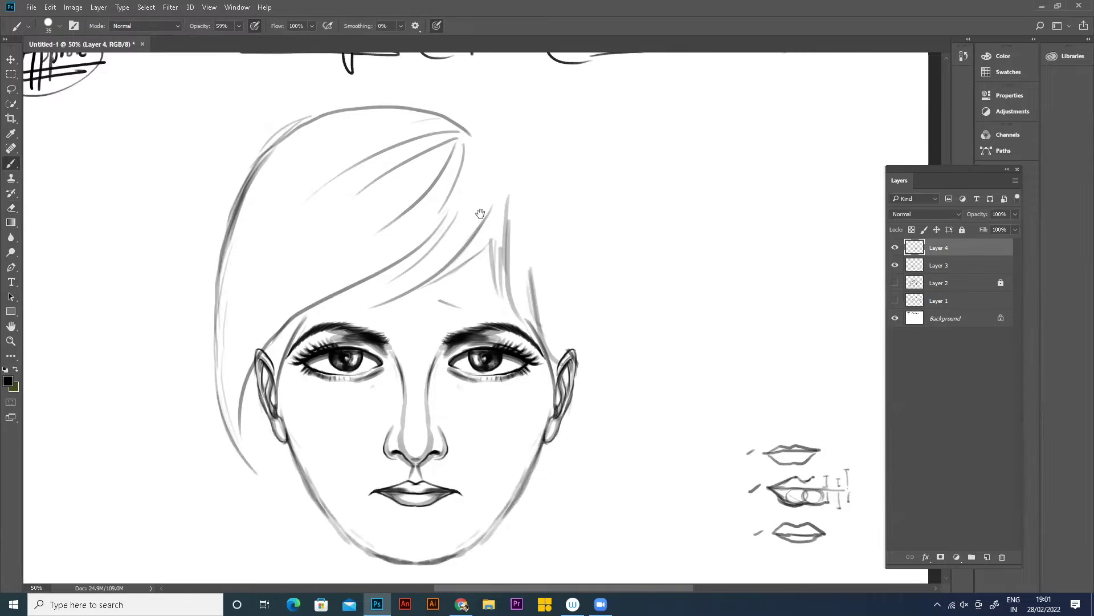
pyautogui.moveTo(492, 138)
pyautogui.mouseDown()
pyautogui.moveTo(412, 104)
pyautogui.moveTo(316, 112)
pyautogui.moveTo(491, 137)
pyautogui.moveTo(505, 161)
pyautogui.mouseUp()
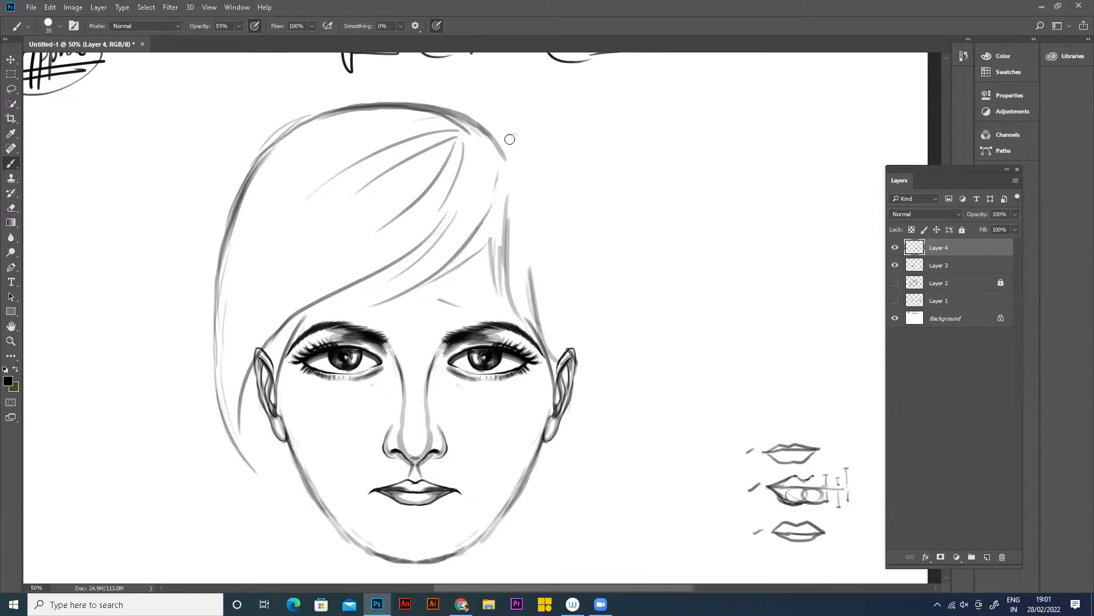
pyautogui.moveTo(510, 136)
pyautogui.mouseDown()
pyautogui.moveTo(563, 159)
pyautogui.moveTo(602, 237)
pyautogui.mouseUp()
pyautogui.moveTo(595, 168); pyautogui.dragTo(584, 317)
pyautogui.hotkey('ctrl', 'z')
pyautogui.hotkey('ctrl', 'z')
pyautogui.hotkey('ctrl', 'z')
pyautogui.hotkey('ctrl', 'shift', 'z')
pyautogui.hotkey('ctrl', 'shift', 'z')
pyautogui.hotkey('ctrl', 'shift', 'z')
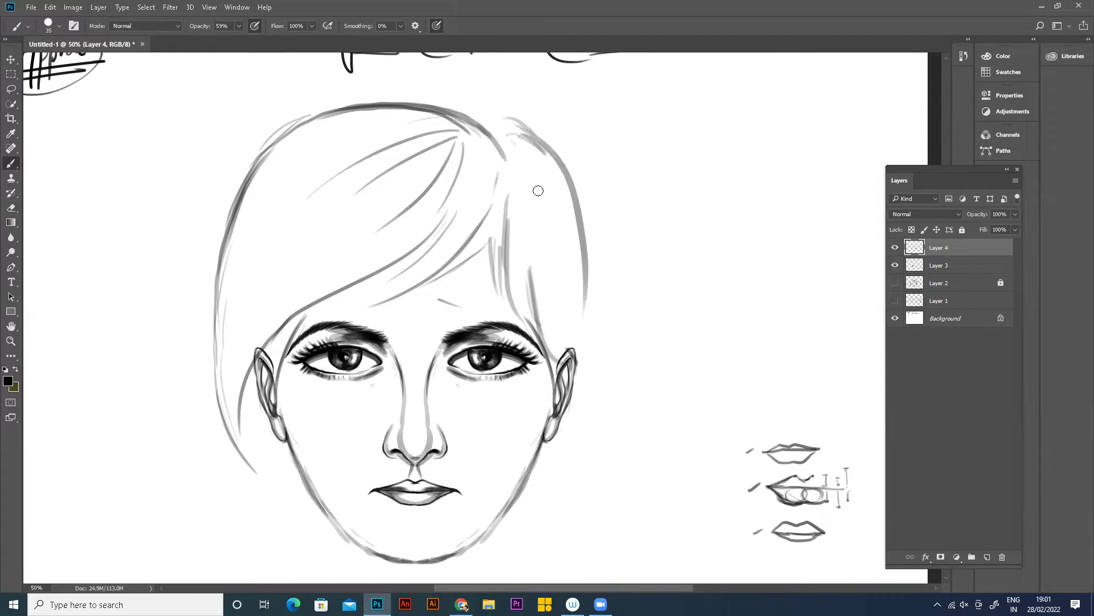
# - Sketch a higher, fuller hair outline over the crown and across the parting to the right side
pyautogui.scroll(2, 396, 148)
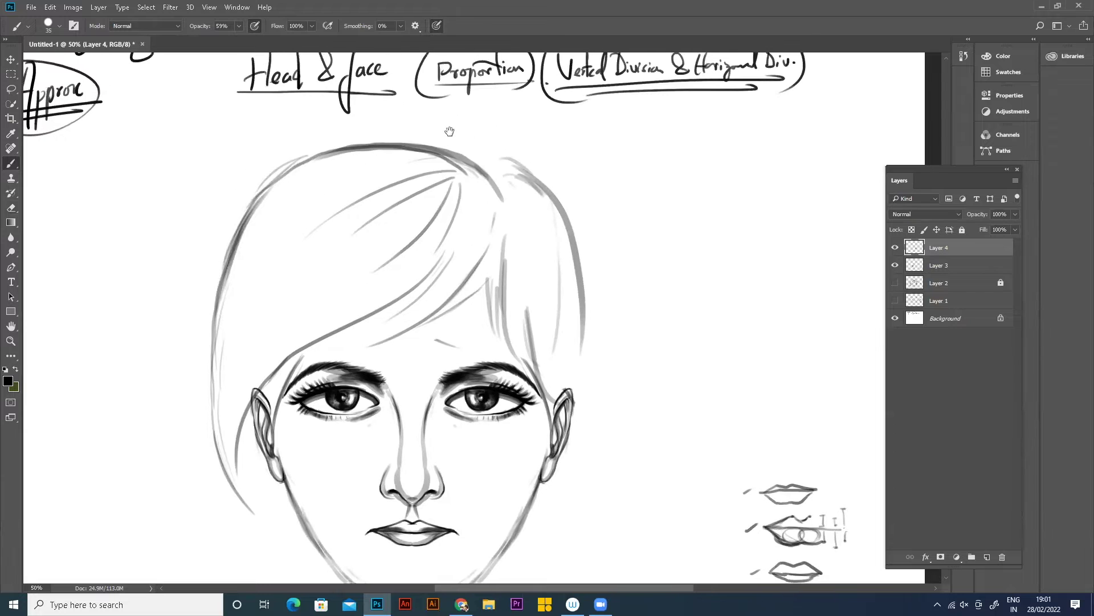
pyautogui.moveTo(484, 152)
pyautogui.mouseDown()
pyautogui.moveTo(290, 163)
pyautogui.moveTo(268, 182)
pyautogui.mouseUp()
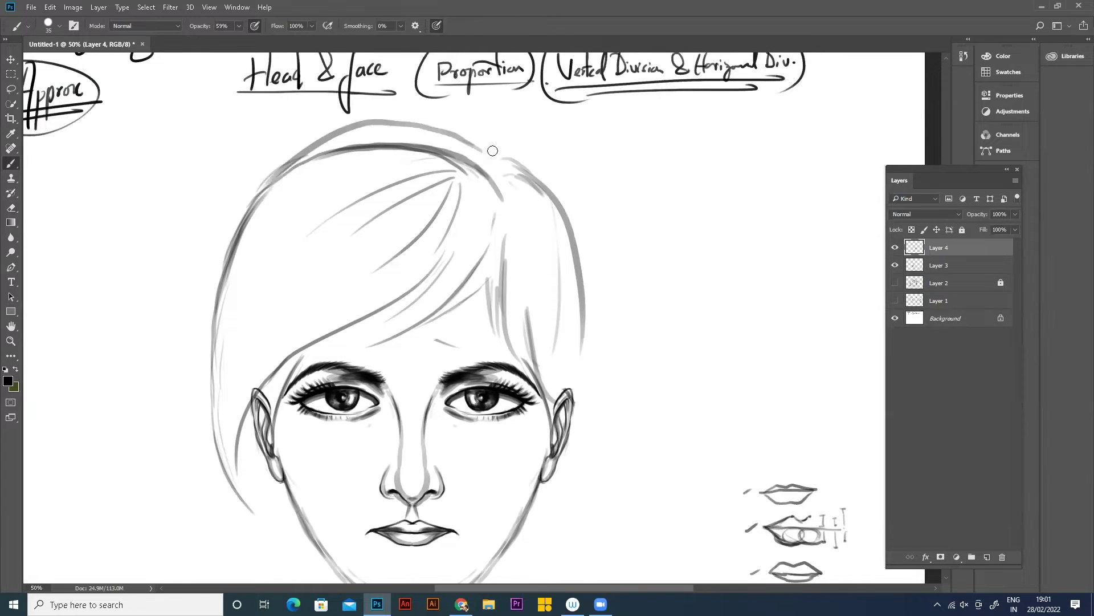
pyautogui.moveTo(490, 153)
pyautogui.mouseDown()
pyautogui.moveTo(510, 166)
pyautogui.moveTo(488, 150)
pyautogui.moveTo(539, 146)
pyautogui.moveTo(492, 148)
pyautogui.moveTo(544, 150)
pyautogui.moveTo(590, 221)
pyautogui.mouseUp()
pyautogui.hotkey('ctrl', 'alt', 'z')
pyautogui.hotkey('ctrl', 'alt', 'z')
pyautogui.hotkey('ctrl', 'alt', 'z')
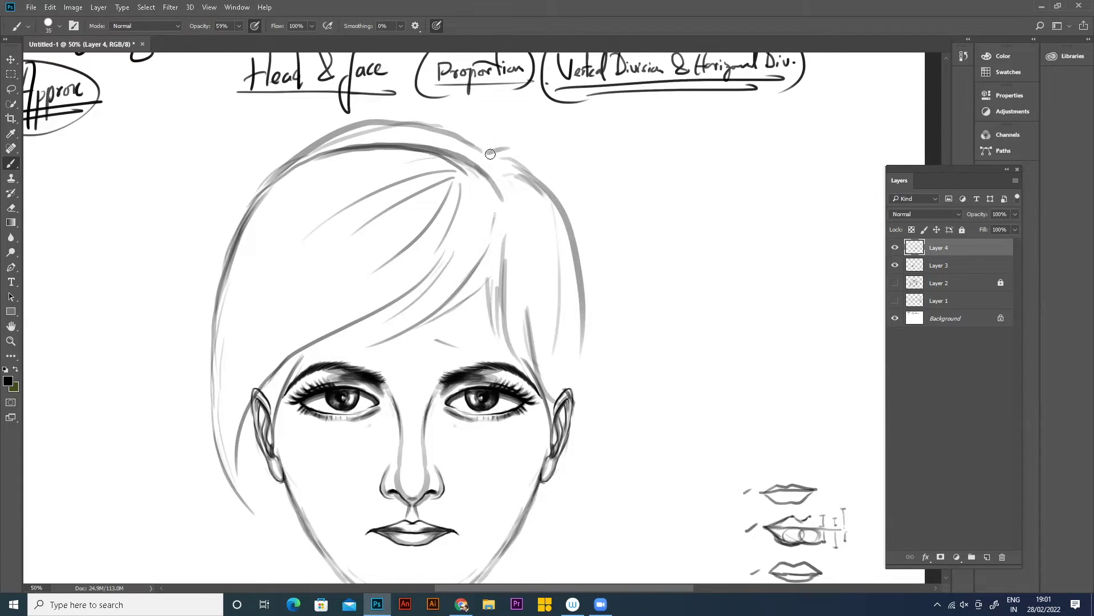
pyautogui.moveTo(486, 151); pyautogui.dragTo(600, 244)
# - Sketch wavy locks flowing from the left side of the hair down past the jaw
pyautogui.scroll(-3, 479, 147)
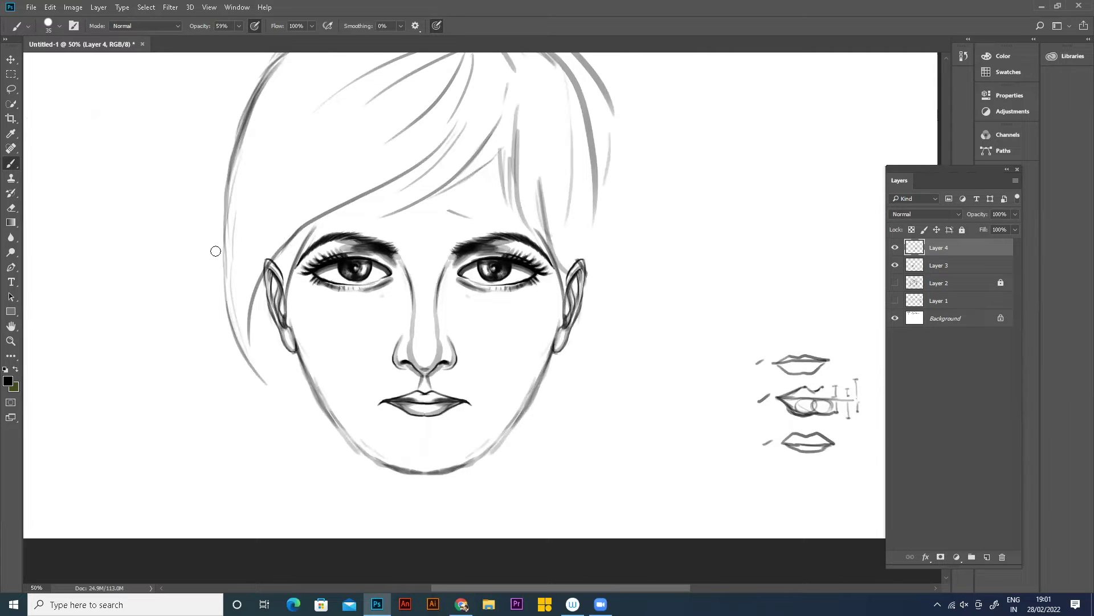
pyautogui.moveTo(224, 248)
pyautogui.mouseDown()
pyautogui.moveTo(216, 297)
pyautogui.moveTo(190, 331)
pyautogui.moveTo(254, 420)
pyautogui.mouseUp()
pyautogui.moveTo(240, 359); pyautogui.dragTo(293, 413)
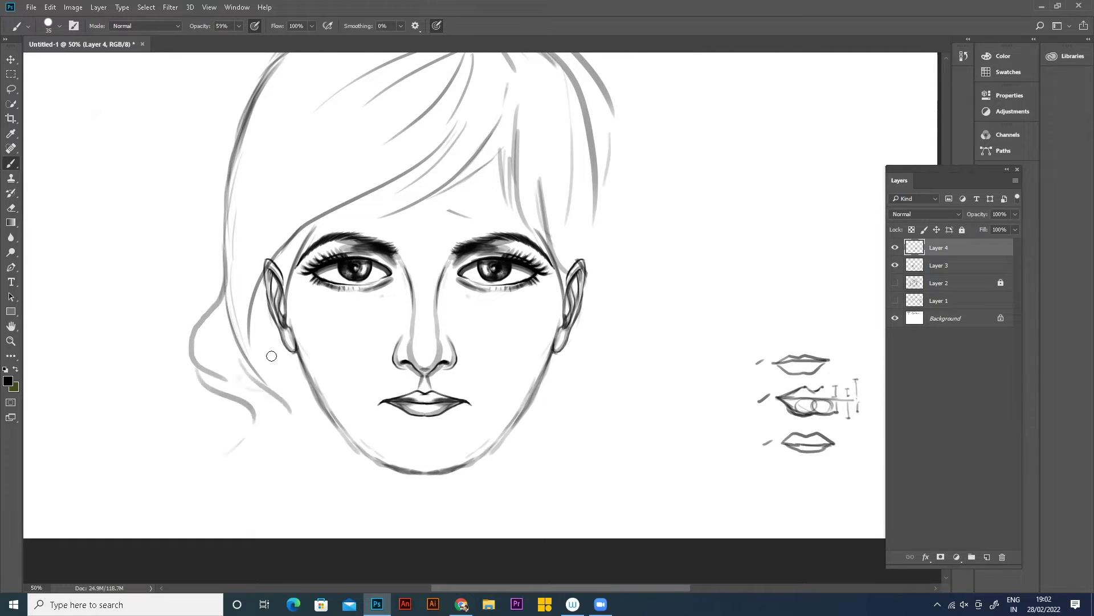
pyautogui.moveTo(265, 374); pyautogui.dragTo(235, 467)
pyautogui.moveTo(239, 477); pyautogui.dragTo(263, 490)
pyautogui.moveTo(227, 418)
pyautogui.mouseDown()
pyautogui.moveTo(193, 465)
pyautogui.moveTo(259, 516)
pyautogui.mouseUp()
# - Add wavy outer strands and inner hair lines running from the crown down the left side of the head
pyautogui.moveTo(493, 334); pyautogui.dragTo(460, 366)
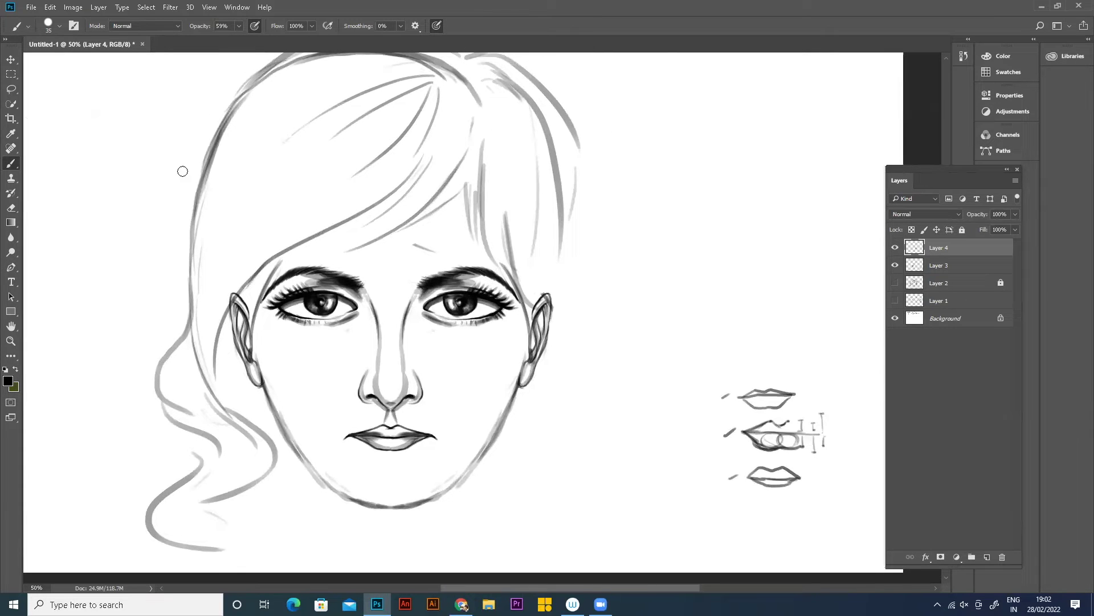
pyautogui.moveTo(202, 167); pyautogui.dragTo(139, 388)
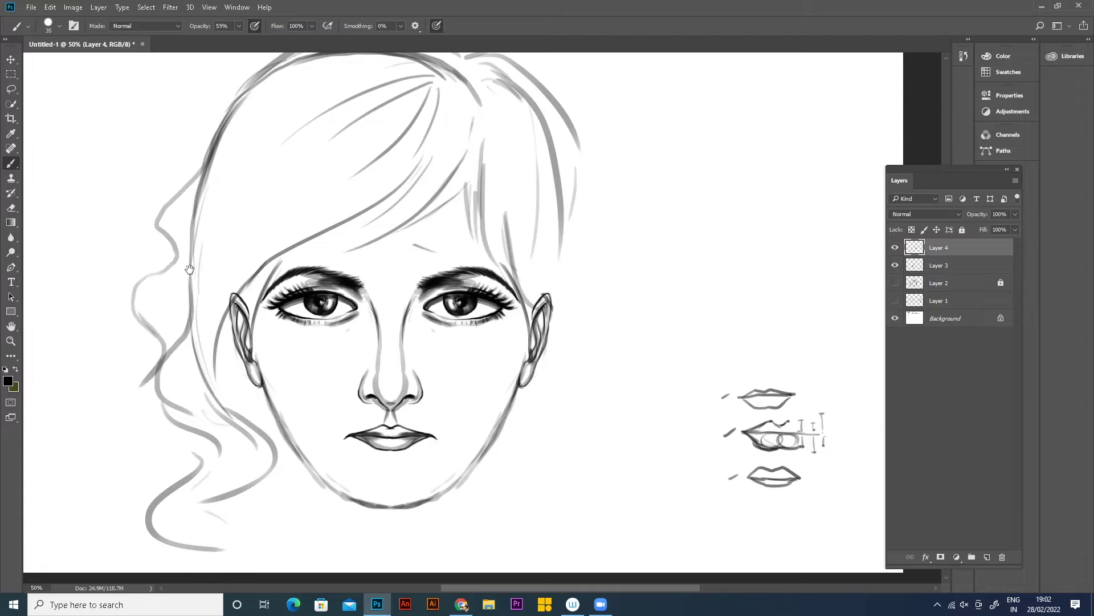
pyautogui.moveTo(220, 131); pyautogui.dragTo(200, 158)
pyautogui.moveTo(175, 195)
pyautogui.mouseDown()
pyautogui.moveTo(156, 222)
pyautogui.moveTo(159, 295)
pyautogui.moveTo(119, 361)
pyautogui.moveTo(118, 390)
pyautogui.mouseUp()
pyautogui.moveTo(205, 195); pyautogui.dragTo(165, 236)
pyautogui.moveTo(263, 155)
pyautogui.mouseDown()
pyautogui.moveTo(160, 253)
pyautogui.moveTo(151, 414)
pyautogui.moveTo(164, 450)
pyautogui.mouseUp()
pyautogui.moveTo(176, 298); pyautogui.dragTo(251, 220)
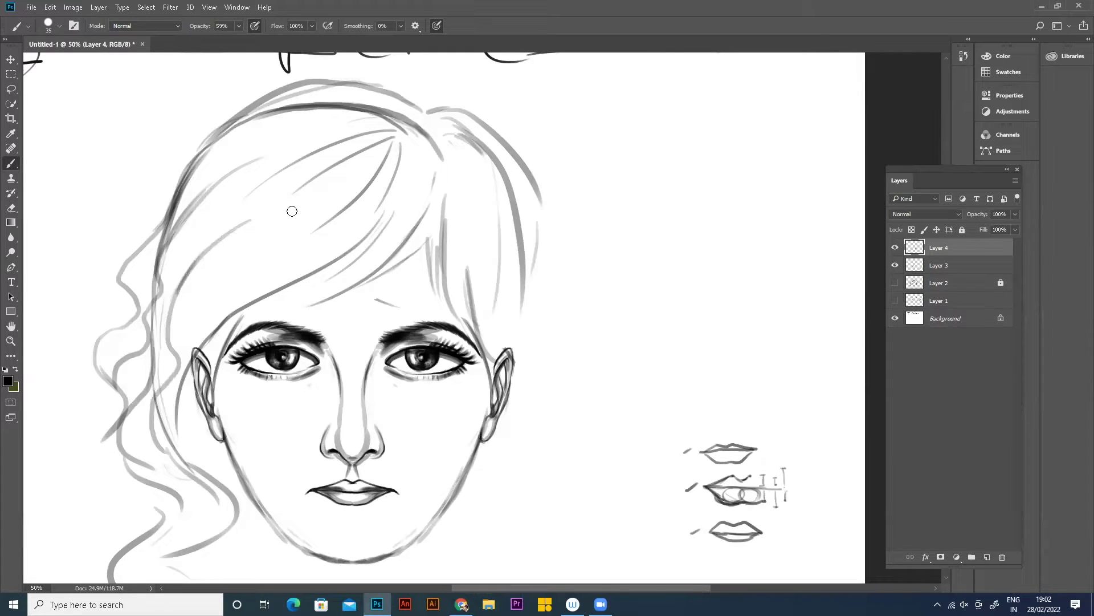
pyautogui.hotkey('ctrl', 'z')
# - Sketch wavy locks flowing outward and down from the right side of the hair beside the ear
pyautogui.moveTo(493, 276)
pyautogui.mouseDown()
pyautogui.moveTo(488, 264)
pyautogui.moveTo(508, 469)
pyautogui.moveTo(492, 503)
pyautogui.mouseUp()
pyautogui.moveTo(515, 191); pyautogui.dragTo(520, 282)
pyautogui.moveTo(513, 223)
pyautogui.mouseDown()
pyautogui.moveTo(544, 301)
pyautogui.moveTo(547, 459)
pyautogui.mouseUp()
pyautogui.moveTo(517, 232)
pyautogui.mouseDown()
pyautogui.moveTo(521, 257)
pyautogui.moveTo(582, 311)
pyautogui.moveTo(559, 365)
pyautogui.moveTo(611, 377)
pyautogui.mouseUp()
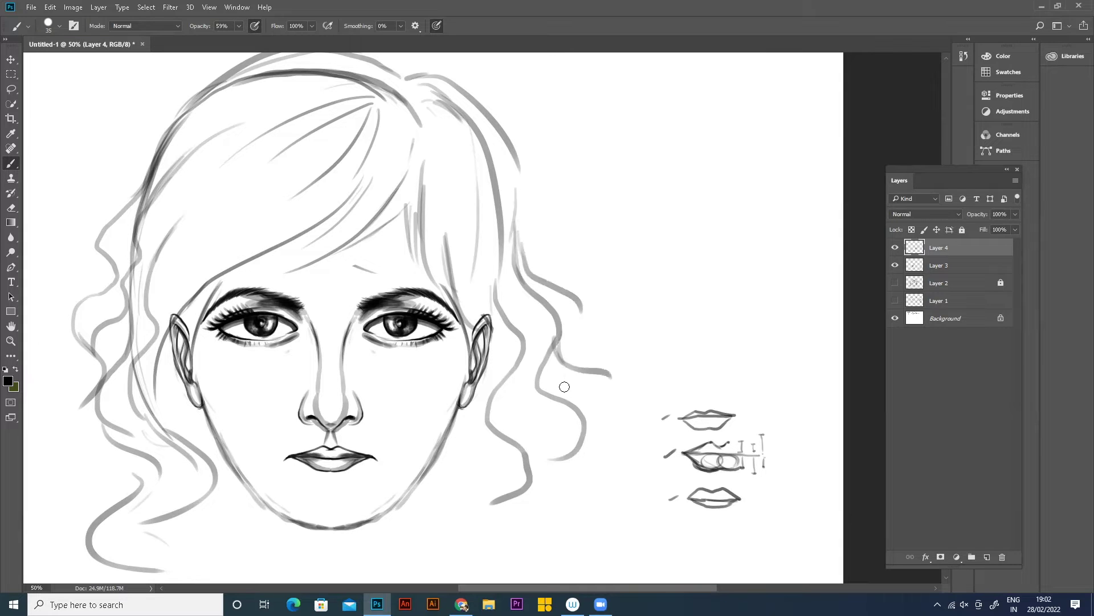
pyautogui.moveTo(581, 313); pyautogui.dragTo(557, 365)
pyautogui.moveTo(506, 172)
pyautogui.mouseDown()
pyautogui.moveTo(510, 195)
pyautogui.moveTo(557, 255)
pyautogui.mouseUp()
pyautogui.moveTo(512, 139)
pyautogui.mouseDown()
pyautogui.moveTo(518, 209)
pyautogui.moveTo(515, 167)
pyautogui.moveTo(556, 260)
pyautogui.mouseUp()
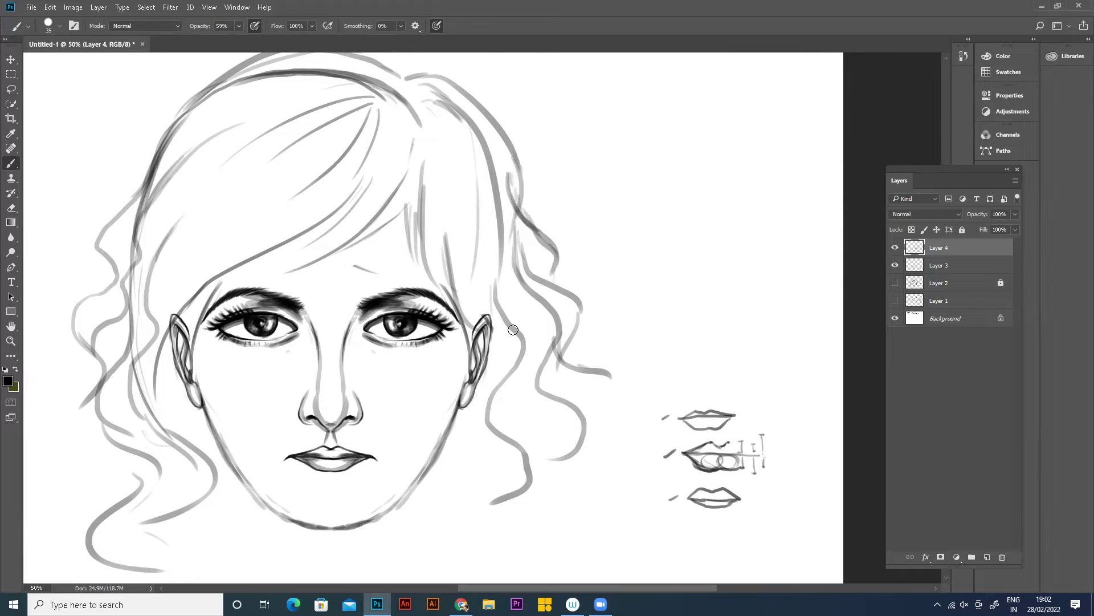
# - Lengthen the right-hand wavy locks to below the chin with curled ends and extra strands
pyautogui.moveTo(489, 324); pyautogui.dragTo(498, 274)
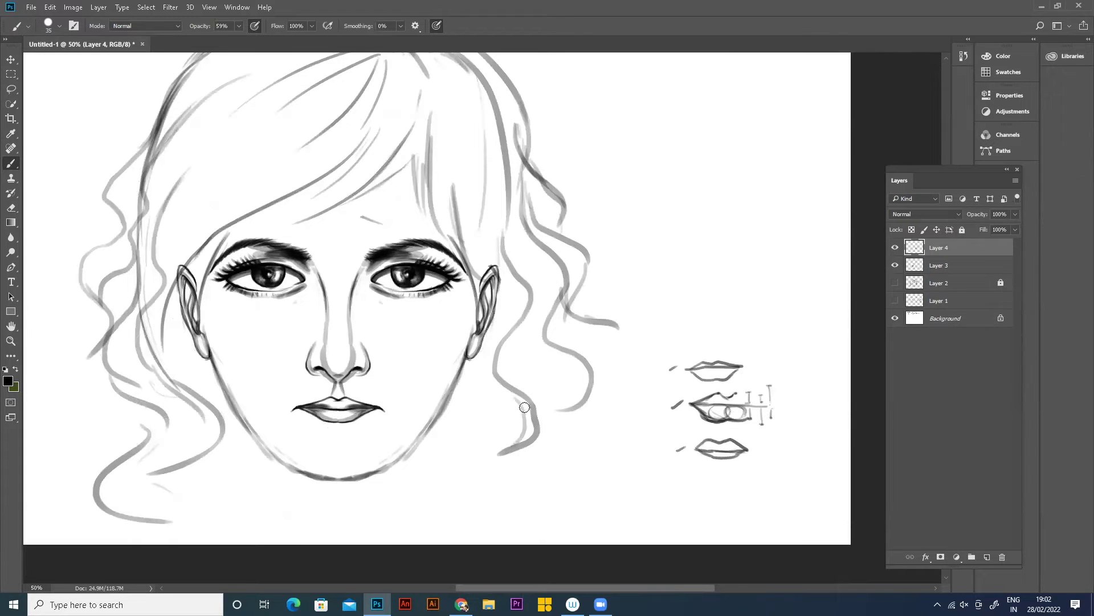
pyautogui.moveTo(529, 404); pyautogui.dragTo(478, 513)
pyautogui.moveTo(535, 429); pyautogui.dragTo(510, 456)
pyautogui.moveTo(570, 395); pyautogui.dragTo(556, 516)
pyautogui.moveTo(569, 394)
pyautogui.mouseDown()
pyautogui.moveTo(530, 329)
pyautogui.moveTo(571, 399)
pyautogui.mouseUp()
pyautogui.moveTo(600, 348)
pyautogui.mouseDown()
pyautogui.moveTo(592, 425)
pyautogui.moveTo(555, 466)
pyautogui.mouseUp()
pyautogui.moveTo(601, 420); pyautogui.dragTo(606, 366)
pyautogui.moveTo(568, 311); pyautogui.dragTo(576, 314)
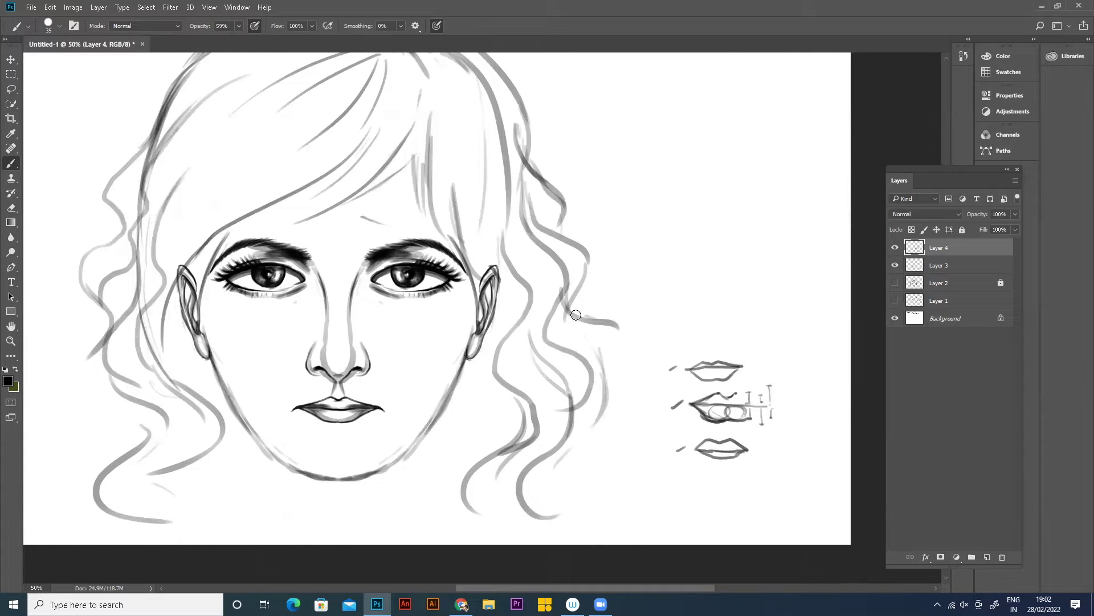
# - Erase the old smooth hair contour behind the wavy locks on the left side of the head on Layer 3
pyautogui.moveTo(473, 422); pyautogui.dragTo(470, 460)
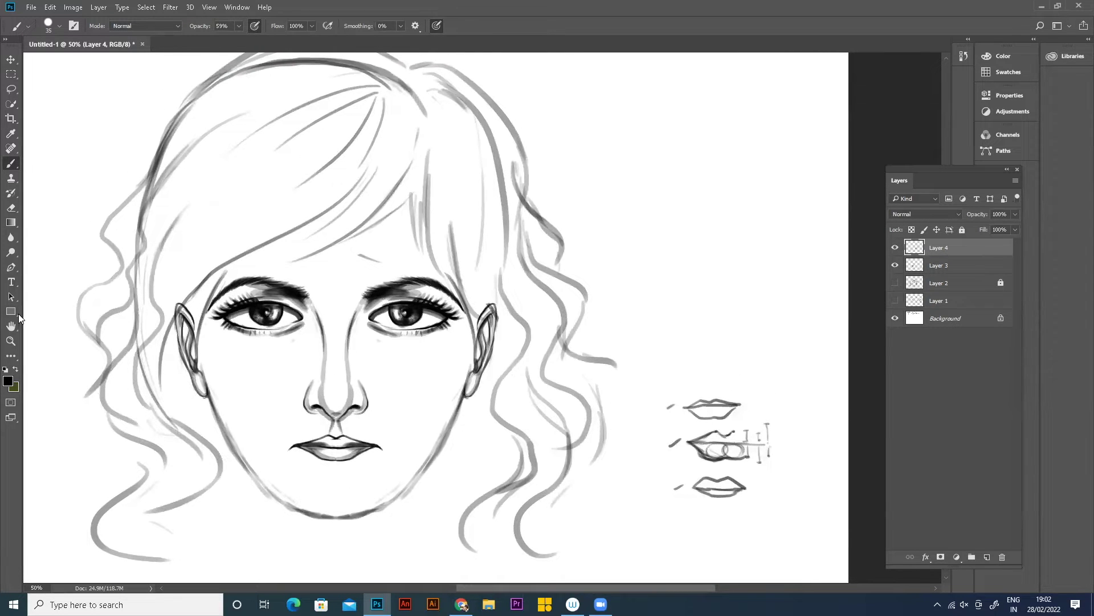
pyautogui.click(12, 208)
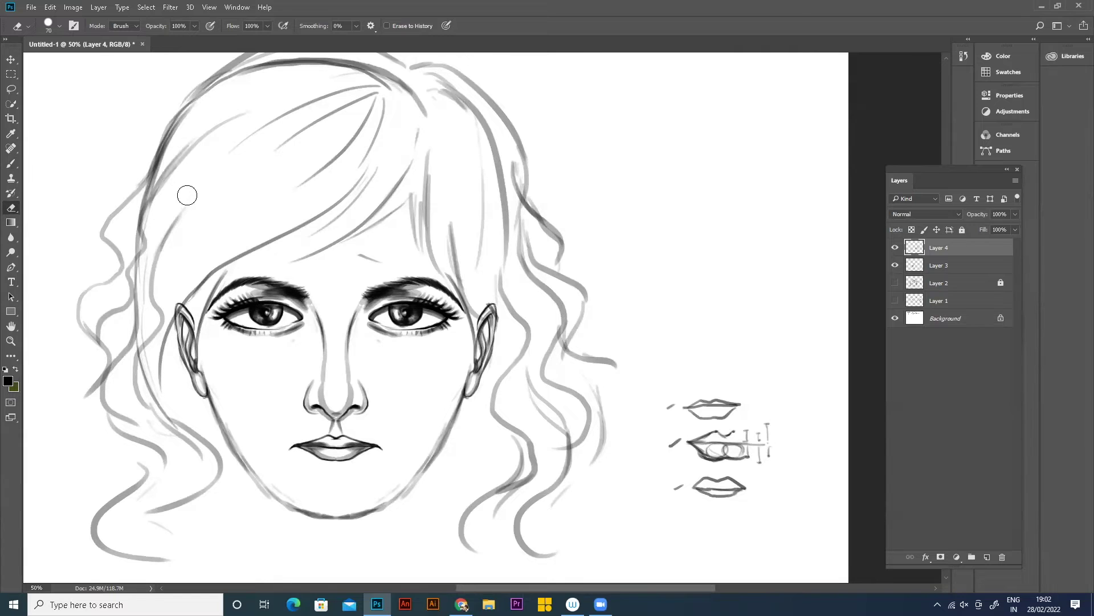
pyautogui.keyDown('ctrl'); pyautogui.click(137, 238); pyautogui.keyUp('ctrl')
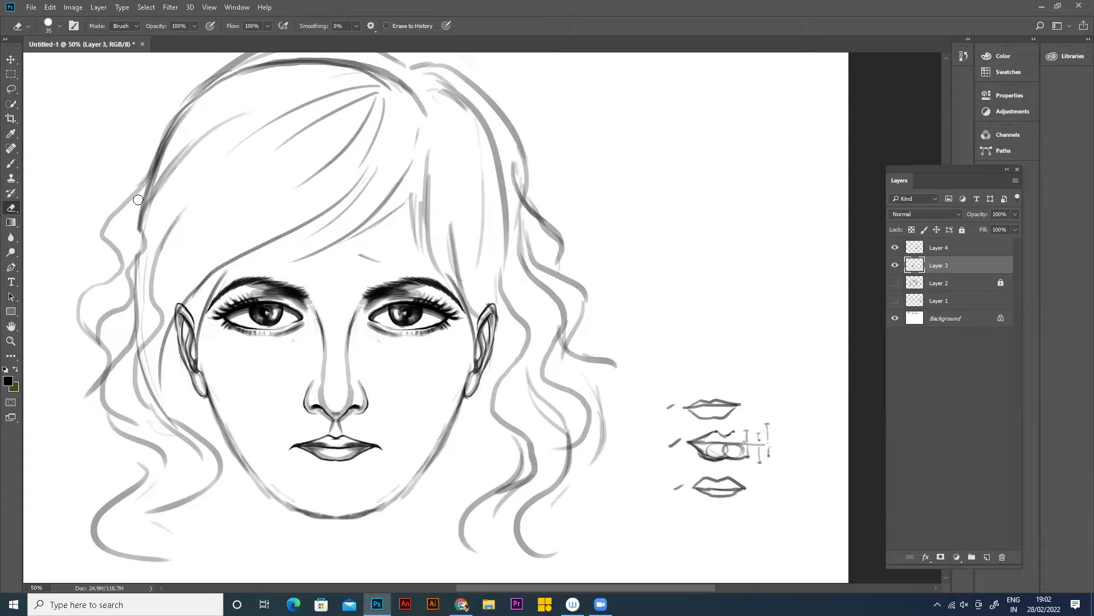
pyautogui.moveTo(136, 235); pyautogui.dragTo(154, 149)
pyautogui.moveTo(135, 256)
pyautogui.mouseDown()
pyautogui.moveTo(134, 281)
pyautogui.moveTo(145, 268)
pyautogui.moveTo(131, 311)
pyautogui.moveTo(147, 308)
pyautogui.moveTo(136, 365)
pyautogui.moveTo(146, 358)
pyautogui.moveTo(178, 415)
pyautogui.mouseUp()
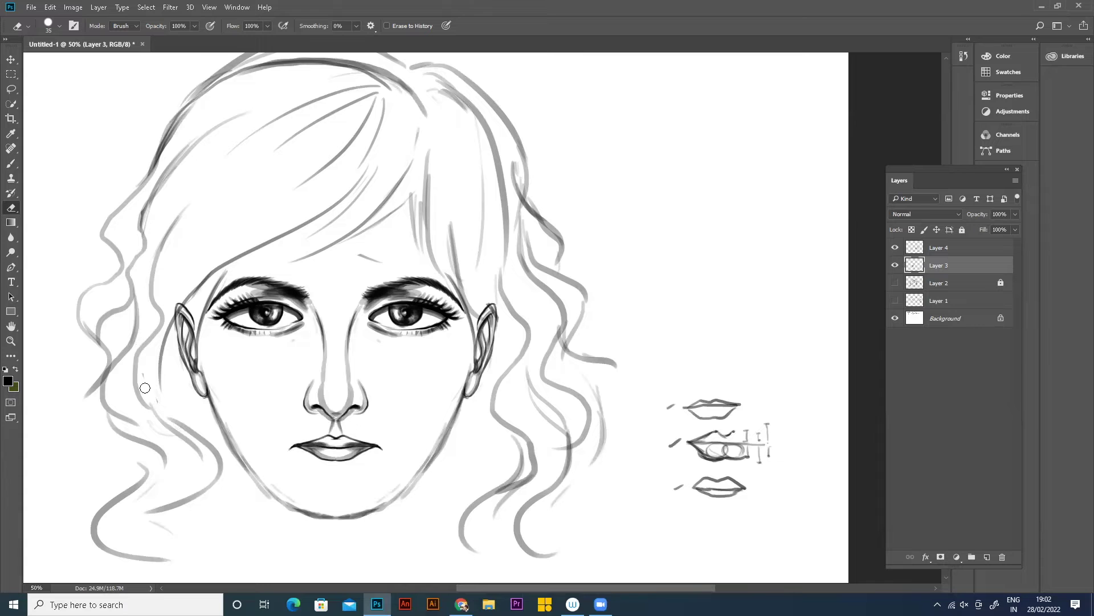
pyautogui.moveTo(141, 243); pyautogui.dragTo(147, 228)
# - Erase the end of the inner crown line near the parting, working on Layer 3 and Layer 4
pyautogui.moveTo(443, 239); pyautogui.dragTo(459, 261)
pyautogui.moveTo(307, 86)
pyautogui.mouseDown()
pyautogui.moveTo(217, 125)
pyautogui.moveTo(279, 86)
pyautogui.moveTo(225, 116)
pyautogui.mouseUp()
pyautogui.moveTo(311, 87); pyautogui.dragTo(427, 106)
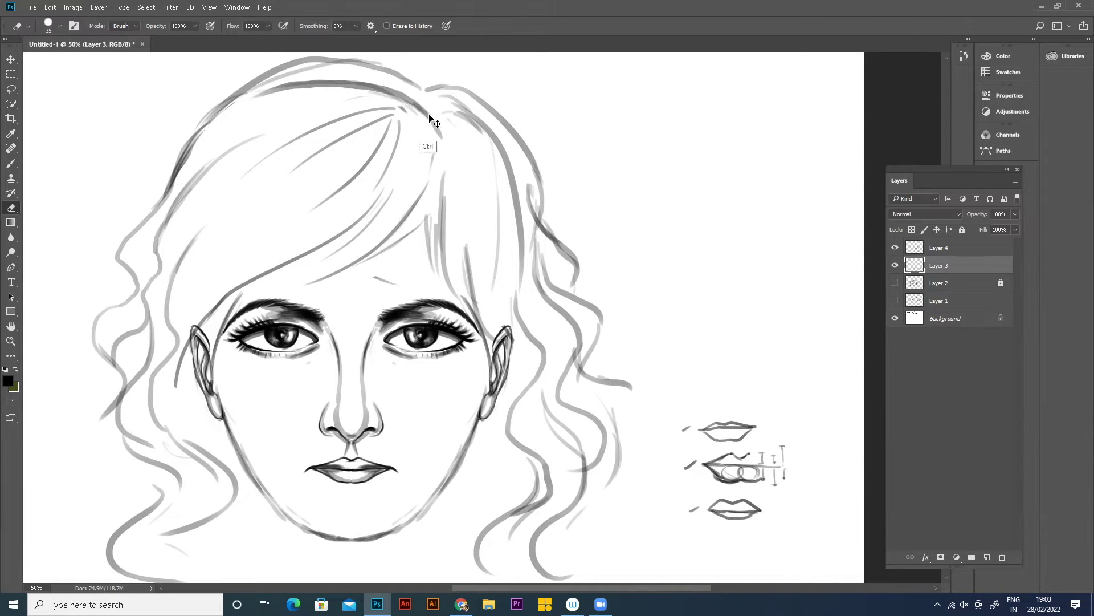
pyautogui.hotkey('alt', ']')
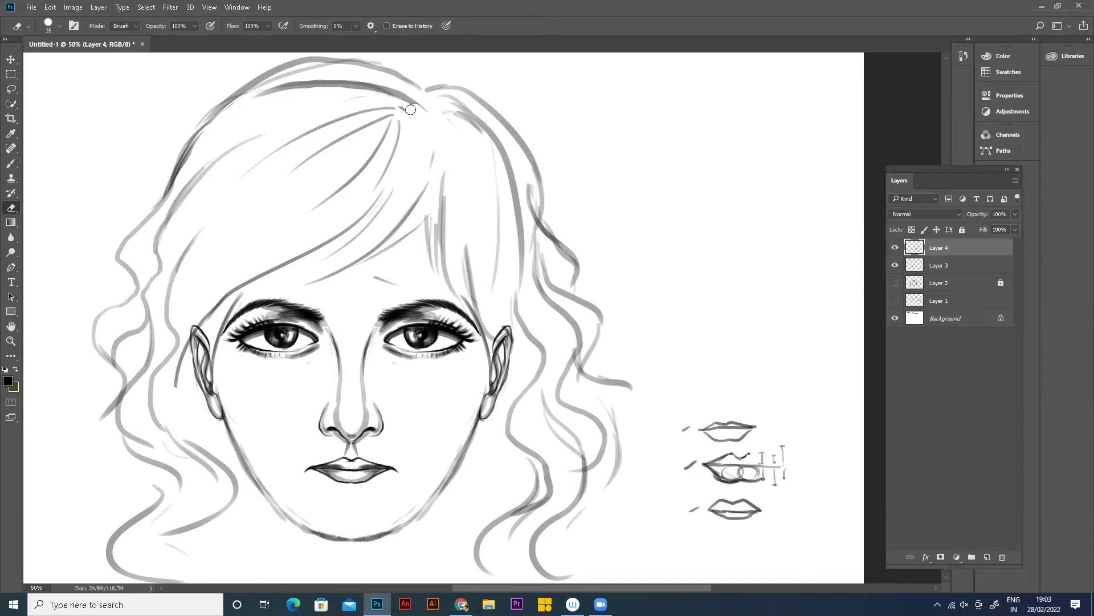
pyautogui.moveTo(429, 118)
pyautogui.mouseDown()
pyautogui.moveTo(388, 89)
pyautogui.moveTo(418, 125)
pyautogui.mouseUp()
pyautogui.moveTo(350, 98)
pyautogui.mouseDown()
pyautogui.moveTo(415, 116)
pyautogui.moveTo(322, 100)
pyautogui.moveTo(235, 116)
pyautogui.moveTo(340, 89)
pyautogui.mouseUp()
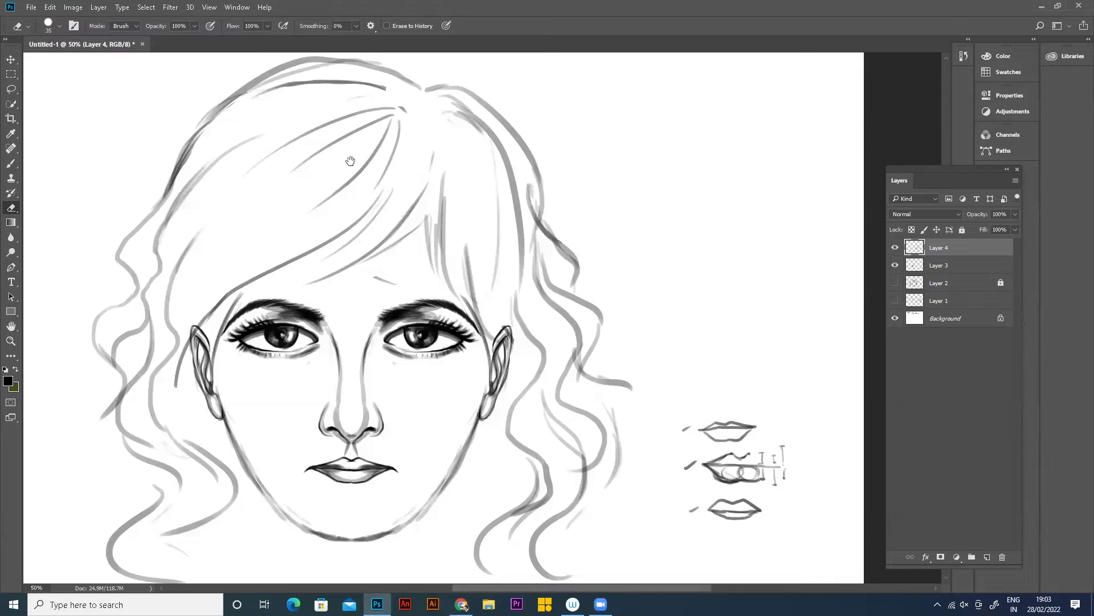
# - Draw a wavy lock with the Brush tool from beside the left ear down to a curled end below the jaw
pyautogui.moveTo(344, 171); pyautogui.dragTo(261, 212)
pyautogui.click(11, 164)
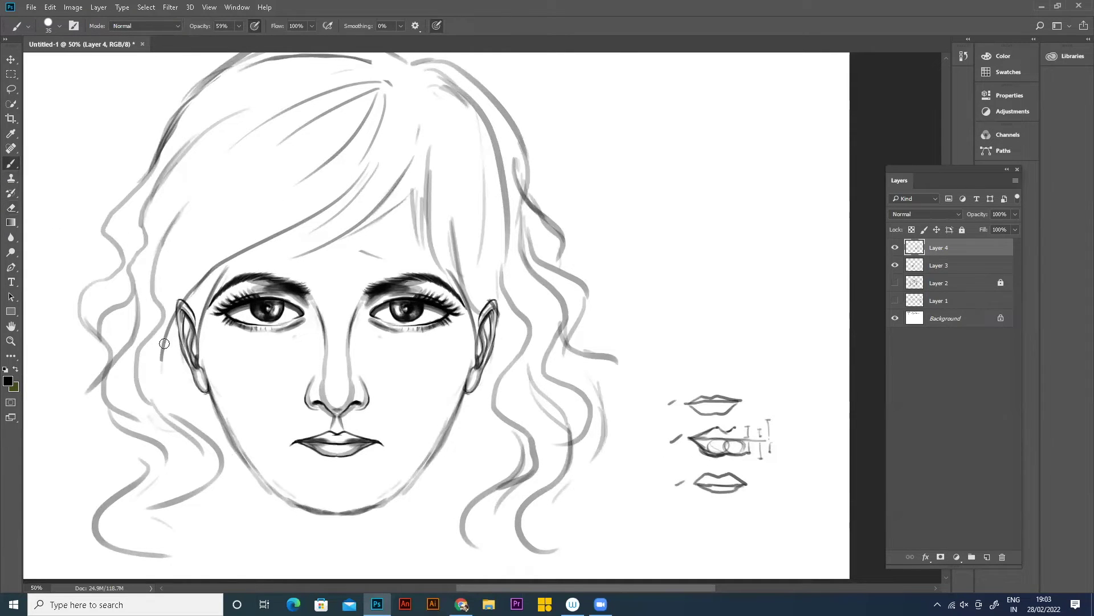
pyautogui.moveTo(167, 358)
pyautogui.mouseDown()
pyautogui.moveTo(164, 375)
pyautogui.moveTo(205, 409)
pyautogui.mouseUp()
pyautogui.moveTo(218, 460)
pyautogui.mouseDown()
pyautogui.moveTo(159, 523)
pyautogui.moveTo(214, 542)
pyautogui.mouseUp()
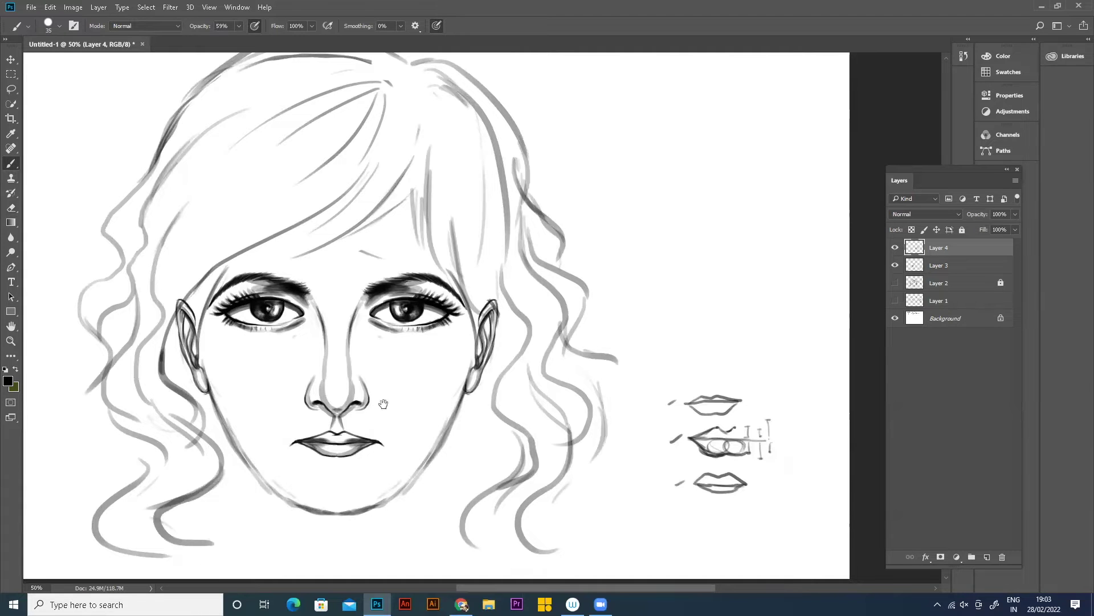
# - Darken the lower edge of the swept fringe with overlapping strokes from the parting to the left ear
pyautogui.moveTo(327, 261); pyautogui.dragTo(284, 227)
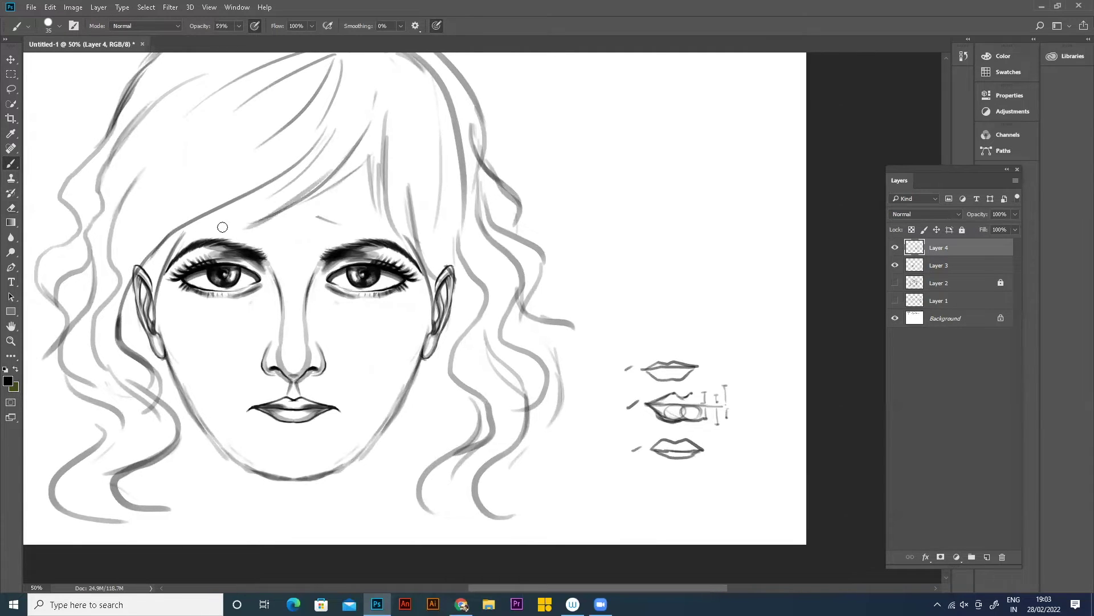
pyautogui.moveTo(297, 175); pyautogui.dragTo(207, 230)
pyautogui.moveTo(283, 215); pyautogui.dragTo(206, 233)
pyautogui.moveTo(279, 182)
pyautogui.mouseDown()
pyautogui.moveTo(183, 238)
pyautogui.moveTo(262, 194)
pyautogui.mouseUp()
pyautogui.moveTo(186, 240)
pyautogui.mouseDown()
pyautogui.moveTo(161, 264)
pyautogui.moveTo(153, 302)
pyautogui.moveTo(137, 273)
pyautogui.moveTo(123, 327)
pyautogui.moveTo(184, 237)
pyautogui.mouseUp()
pyautogui.moveTo(135, 286)
pyautogui.mouseDown()
pyautogui.moveTo(199, 221)
pyautogui.moveTo(303, 166)
pyautogui.moveTo(244, 204)
pyautogui.mouseUp()
pyautogui.moveTo(170, 235); pyautogui.dragTo(263, 185)
pyautogui.moveTo(347, 119)
pyautogui.mouseDown()
pyautogui.moveTo(261, 188)
pyautogui.moveTo(269, 203)
pyautogui.mouseUp()
# - Thicken and darken the hair strands above and around the left ear with a larger brush
pyautogui.moveTo(131, 228)
pyautogui.mouseDown()
pyautogui.moveTo(114, 267)
pyautogui.moveTo(181, 135)
pyautogui.mouseUp()
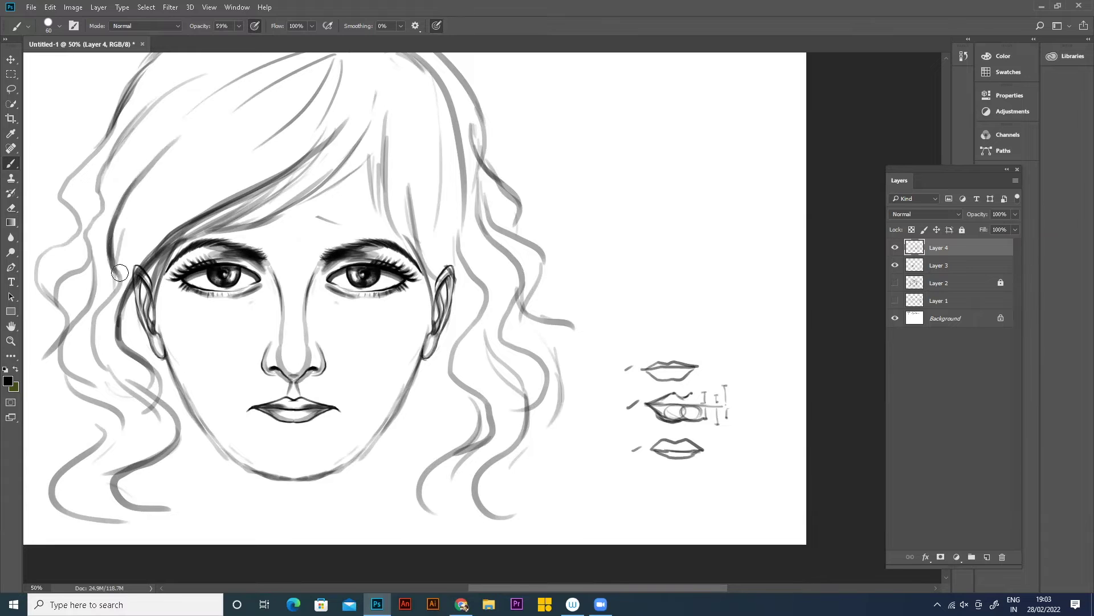
pyautogui.moveTo(104, 308)
pyautogui.mouseDown()
pyautogui.moveTo(121, 259)
pyautogui.moveTo(118, 300)
pyautogui.moveTo(94, 332)
pyautogui.moveTo(121, 371)
pyautogui.mouseUp()
pyautogui.press('[')
pyautogui.press(']')
pyautogui.press(']')
pyautogui.moveTo(128, 290)
pyautogui.mouseDown()
pyautogui.moveTo(116, 342)
pyautogui.moveTo(128, 336)
pyautogui.moveTo(127, 313)
pyautogui.moveTo(159, 404)
pyautogui.mouseUp()
pyautogui.press('[')
pyautogui.press('[')
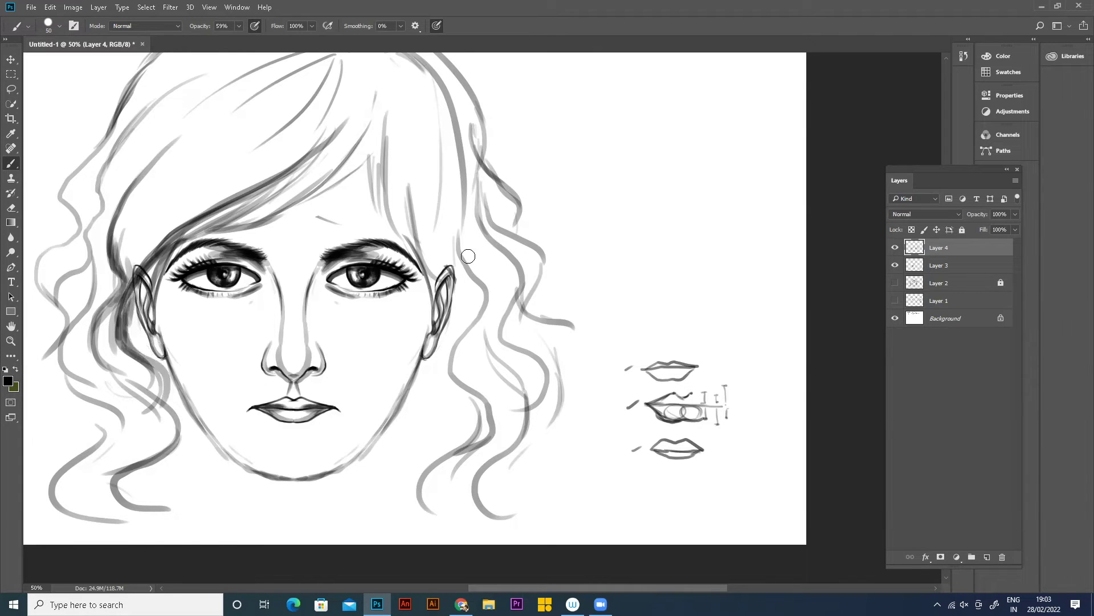
# - Redraw the strands beside the parting and darken the hair edge along the right temple
pyautogui.moveTo(383, 196); pyautogui.dragTo(367, 119)
pyautogui.hotkey('ctrl', 'z')
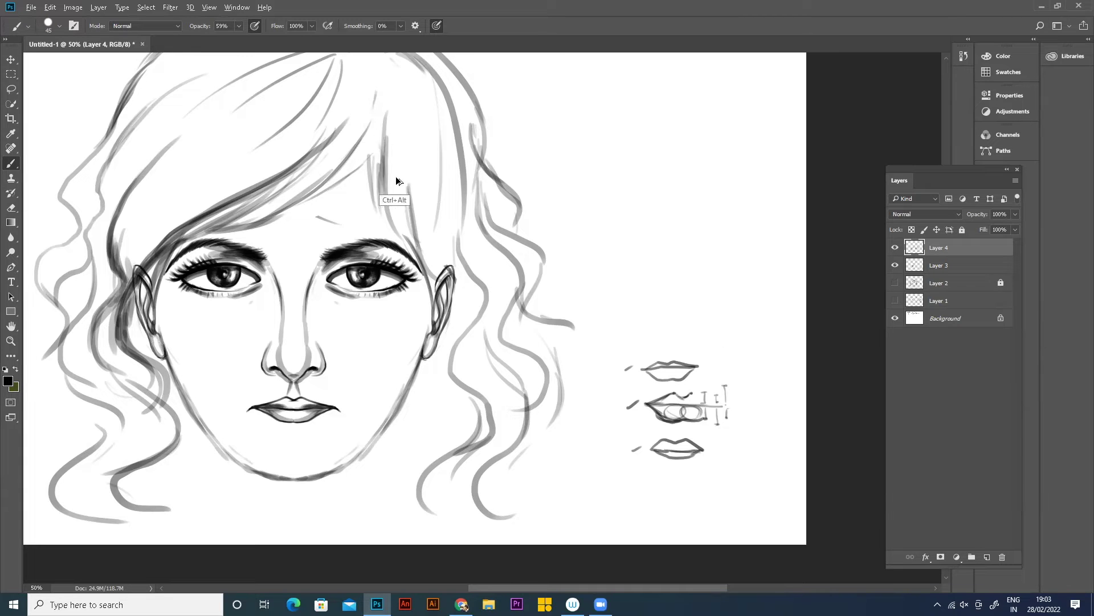
pyautogui.moveTo(374, 121)
pyautogui.mouseDown()
pyautogui.moveTo(351, 162)
pyautogui.moveTo(375, 120)
pyautogui.mouseUp()
pyautogui.moveTo(369, 158)
pyautogui.mouseDown()
pyautogui.moveTo(396, 225)
pyautogui.moveTo(424, 239)
pyautogui.moveTo(402, 273)
pyautogui.mouseUp()
pyautogui.moveTo(375, 208); pyautogui.dragTo(396, 265)
# - Enlarge the brush to 125 and shade the underside of the fringe down to the left ear
pyautogui.moveTo(329, 208); pyautogui.dragTo(293, 233)
pyautogui.press(']')
pyautogui.press(']')
pyautogui.press(']')
pyautogui.press(']')
pyautogui.press(']')
pyautogui.press(']')
pyautogui.moveTo(355, 173)
pyautogui.mouseDown()
pyautogui.moveTo(281, 228)
pyautogui.moveTo(197, 260)
pyautogui.moveTo(132, 335)
pyautogui.mouseUp()
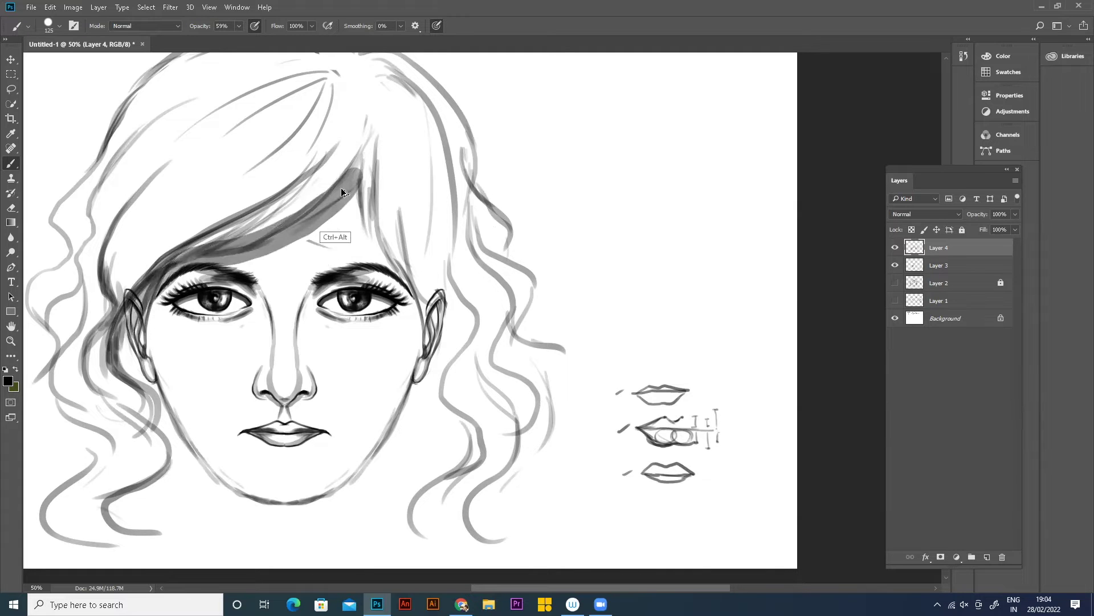
pyautogui.hotkey('ctrl', 'alt', 'z')
pyautogui.moveTo(250, 255)
pyautogui.mouseDown()
pyautogui.moveTo(345, 189)
pyautogui.moveTo(257, 247)
pyautogui.moveTo(161, 290)
pyautogui.moveTo(123, 361)
pyautogui.mouseUp()
# - Shade the hair mass above the left ear with broad strokes following the strands up toward the crown
pyautogui.press('space')
pyautogui.moveTo(424, 263)
pyautogui.mouseDown()
pyautogui.moveTo(418, 290)
pyautogui.moveTo(443, 325)
pyautogui.mouseUp()
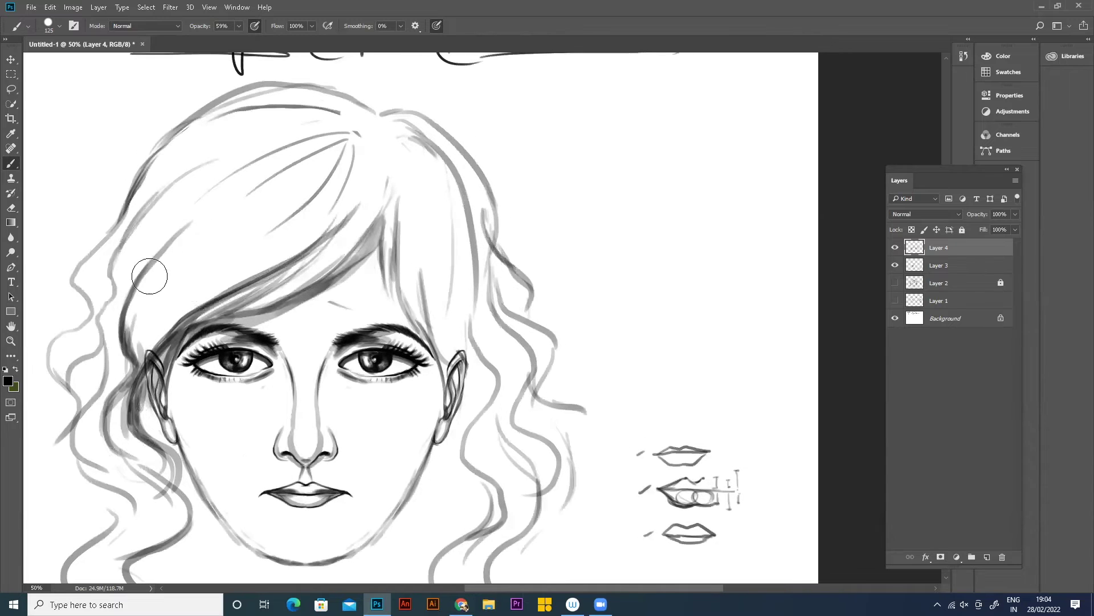
pyautogui.moveTo(173, 246); pyautogui.dragTo(135, 342)
pyautogui.moveTo(201, 227); pyautogui.dragTo(141, 345)
pyautogui.moveTo(171, 278); pyautogui.dragTo(134, 346)
pyautogui.moveTo(207, 279)
pyautogui.mouseDown()
pyautogui.moveTo(147, 339)
pyautogui.moveTo(174, 326)
pyautogui.moveTo(142, 362)
pyautogui.moveTo(146, 342)
pyautogui.mouseUp()
pyautogui.moveTo(234, 213); pyautogui.dragTo(117, 305)
pyautogui.moveTo(171, 211); pyautogui.dragTo(122, 274)
pyautogui.moveTo(188, 188)
pyautogui.mouseDown()
pyautogui.moveTo(121, 286)
pyautogui.moveTo(154, 217)
pyautogui.mouseUp()
pyautogui.moveTo(123, 273)
pyautogui.mouseDown()
pyautogui.moveTo(263, 147)
pyautogui.moveTo(196, 209)
pyautogui.mouseUp()
pyautogui.moveTo(121, 322)
pyautogui.mouseDown()
pyautogui.moveTo(148, 262)
pyautogui.moveTo(109, 356)
pyautogui.mouseUp()
# - Shade the outer waves of hair beside and above the left ear
pyautogui.moveTo(137, 251); pyautogui.dragTo(107, 347)
pyautogui.moveTo(128, 287)
pyautogui.mouseDown()
pyautogui.moveTo(106, 342)
pyautogui.moveTo(116, 312)
pyautogui.moveTo(110, 371)
pyautogui.mouseUp()
pyautogui.moveTo(123, 328); pyautogui.dragTo(111, 380)
pyautogui.moveTo(111, 262); pyautogui.dragTo(69, 342)
pyautogui.moveTo(78, 282); pyautogui.dragTo(100, 303)
# - Shade the crown with long broad strokes sweeping from the left side toward the parting
pyautogui.moveTo(122, 246)
pyautogui.mouseDown()
pyautogui.moveTo(193, 138)
pyautogui.moveTo(269, 97)
pyautogui.mouseUp()
pyautogui.moveTo(131, 224); pyautogui.dragTo(273, 139)
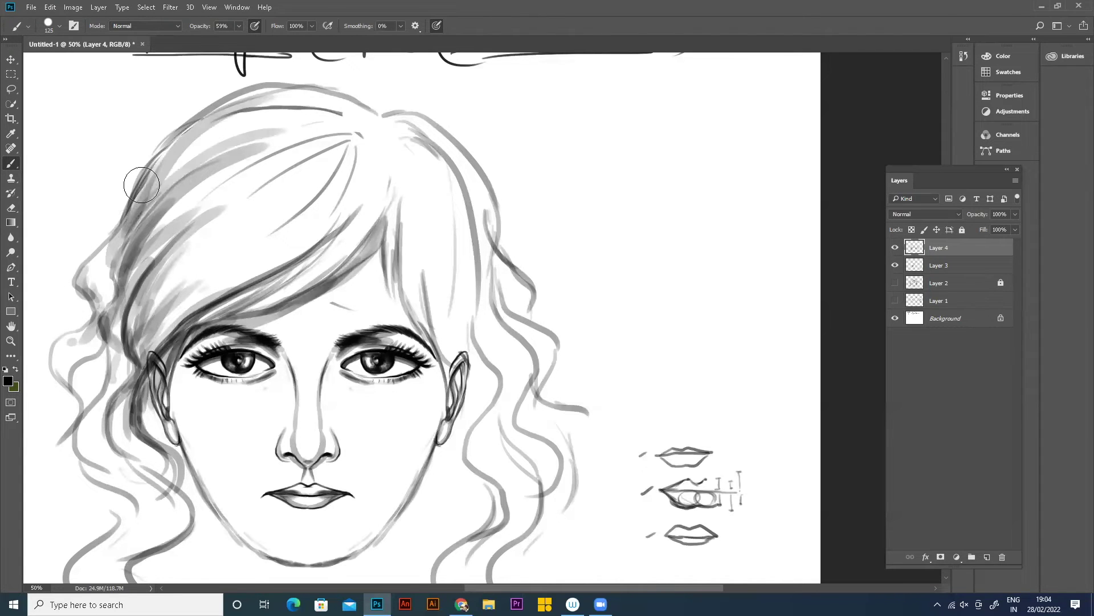
pyautogui.moveTo(148, 171); pyautogui.dragTo(250, 122)
pyautogui.moveTo(245, 123); pyautogui.dragTo(359, 116)
# - Shade the fringe strands radiating from the parting down across the forehead
pyautogui.moveTo(351, 180)
pyautogui.mouseDown()
pyautogui.moveTo(364, 155)
pyautogui.moveTo(358, 194)
pyautogui.mouseUp()
pyautogui.moveTo(316, 227); pyautogui.dragTo(304, 240)
pyautogui.moveTo(342, 161); pyautogui.dragTo(274, 241)
pyautogui.moveTo(347, 159); pyautogui.dragTo(281, 233)
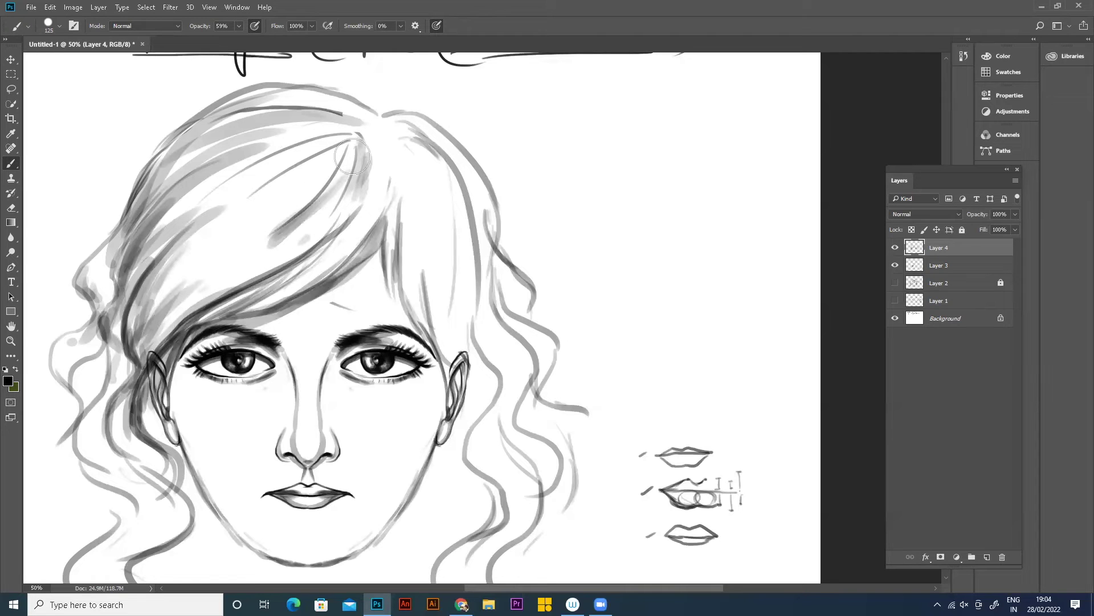
pyautogui.moveTo(325, 188); pyautogui.dragTo(255, 252)
pyautogui.click(232, 247)
pyautogui.moveTo(345, 160); pyautogui.dragTo(371, 123)
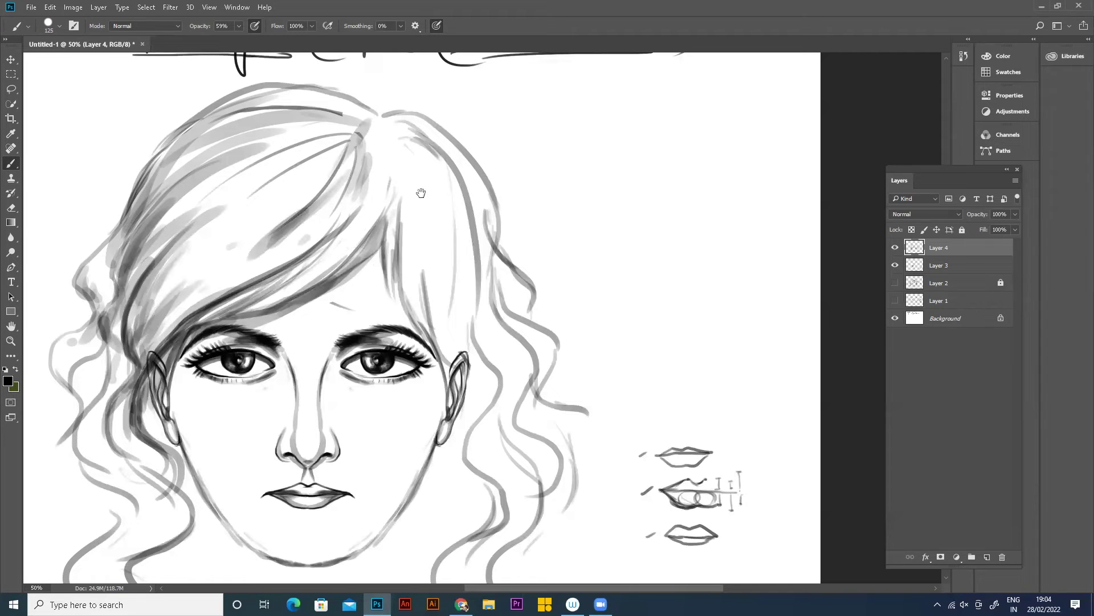
# - Shade the hair right of the parting, with strands falling past the forehead to the right ear and outer edge
pyautogui.moveTo(423, 207); pyautogui.dragTo(423, 194)
pyautogui.moveTo(399, 250); pyautogui.dragTo(424, 291)
pyautogui.moveTo(393, 210); pyautogui.dragTo(425, 311)
pyautogui.moveTo(418, 244)
pyautogui.mouseDown()
pyautogui.moveTo(451, 328)
pyautogui.moveTo(454, 269)
pyautogui.moveTo(451, 309)
pyautogui.mouseUp()
pyautogui.moveTo(455, 227)
pyautogui.mouseDown()
pyautogui.moveTo(455, 320)
pyautogui.moveTo(443, 321)
pyautogui.moveTo(472, 364)
pyautogui.mouseUp()
pyautogui.moveTo(418, 286)
pyautogui.mouseDown()
pyautogui.moveTo(460, 355)
pyautogui.moveTo(414, 274)
pyautogui.moveTo(436, 378)
pyautogui.mouseUp()
pyautogui.moveTo(406, 275)
pyautogui.mouseDown()
pyautogui.moveTo(484, 255)
pyautogui.moveTo(490, 330)
pyautogui.moveTo(479, 338)
pyautogui.moveTo(471, 264)
pyautogui.moveTo(504, 351)
pyautogui.moveTo(476, 303)
pyautogui.mouseUp()
pyautogui.moveTo(479, 253); pyautogui.dragTo(497, 331)
pyautogui.moveTo(484, 234)
pyautogui.mouseDown()
pyautogui.moveTo(492, 285)
pyautogui.moveTo(485, 248)
pyautogui.moveTo(532, 325)
pyautogui.moveTo(491, 239)
pyautogui.moveTo(494, 169)
pyautogui.moveTo(496, 237)
pyautogui.moveTo(486, 216)
pyautogui.moveTo(505, 244)
pyautogui.moveTo(498, 251)
pyautogui.moveTo(524, 277)
pyautogui.moveTo(464, 172)
pyautogui.moveTo(484, 241)
pyautogui.moveTo(479, 302)
pyautogui.mouseUp()
pyautogui.moveTo(481, 194)
pyautogui.mouseDown()
pyautogui.moveTo(480, 283)
pyautogui.moveTo(479, 219)
pyautogui.moveTo(481, 259)
pyautogui.moveTo(463, 192)
pyautogui.moveTo(474, 224)
pyautogui.mouseUp()
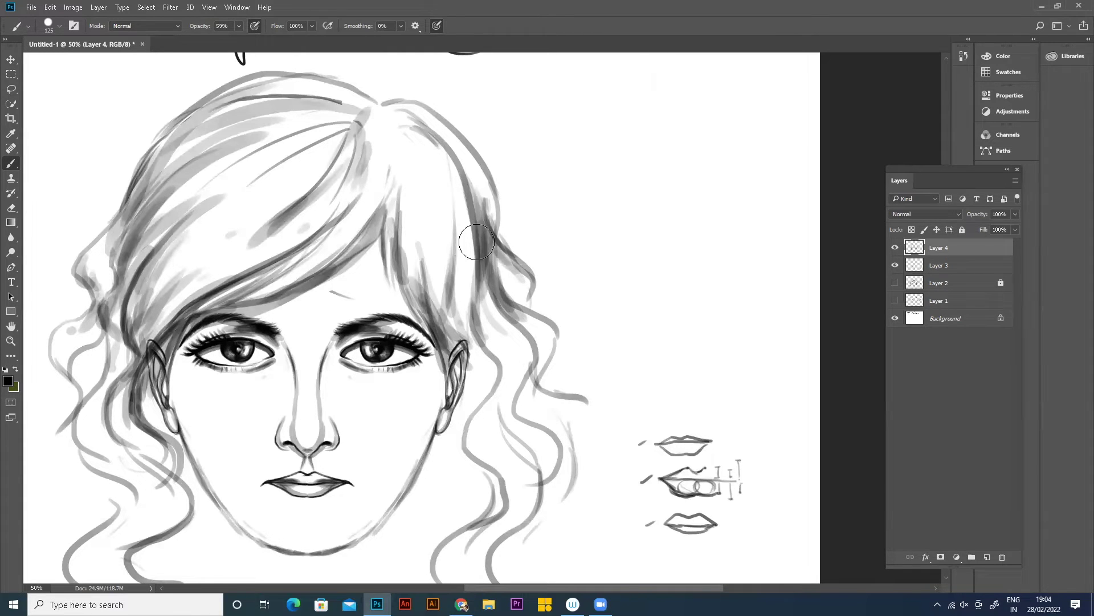
# - Shade the wavy locks beside and below the right ear with strokes following the curls
pyautogui.moveTo(483, 285)
pyautogui.mouseDown()
pyautogui.moveTo(494, 359)
pyautogui.moveTo(490, 351)
pyautogui.mouseUp()
pyautogui.moveTo(487, 388); pyautogui.dragTo(462, 459)
pyautogui.moveTo(481, 417)
pyautogui.mouseDown()
pyautogui.moveTo(492, 473)
pyautogui.moveTo(498, 465)
pyautogui.mouseUp()
pyautogui.moveTo(506, 404)
pyautogui.mouseDown()
pyautogui.moveTo(519, 367)
pyautogui.moveTo(514, 427)
pyautogui.moveTo(537, 445)
pyautogui.moveTo(516, 422)
pyautogui.mouseUp()
pyautogui.moveTo(518, 380); pyautogui.dragTo(513, 423)
pyautogui.moveTo(532, 361)
pyautogui.mouseDown()
pyautogui.moveTo(506, 404)
pyautogui.moveTo(528, 342)
pyautogui.moveTo(480, 452)
pyautogui.moveTo(484, 424)
pyautogui.moveTo(497, 464)
pyautogui.mouseUp()
pyautogui.moveTo(502, 411); pyautogui.dragTo(498, 442)
pyautogui.moveTo(517, 368); pyautogui.dragTo(484, 410)
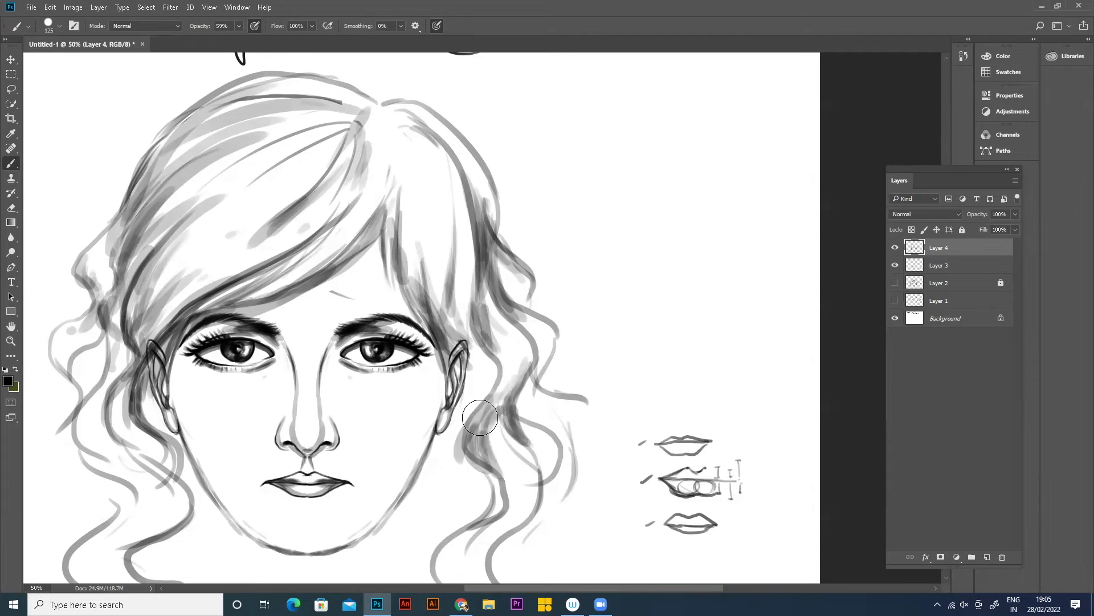
pyautogui.moveTo(533, 373)
pyautogui.mouseDown()
pyautogui.moveTo(538, 415)
pyautogui.moveTo(524, 401)
pyautogui.moveTo(543, 346)
pyautogui.mouseUp()
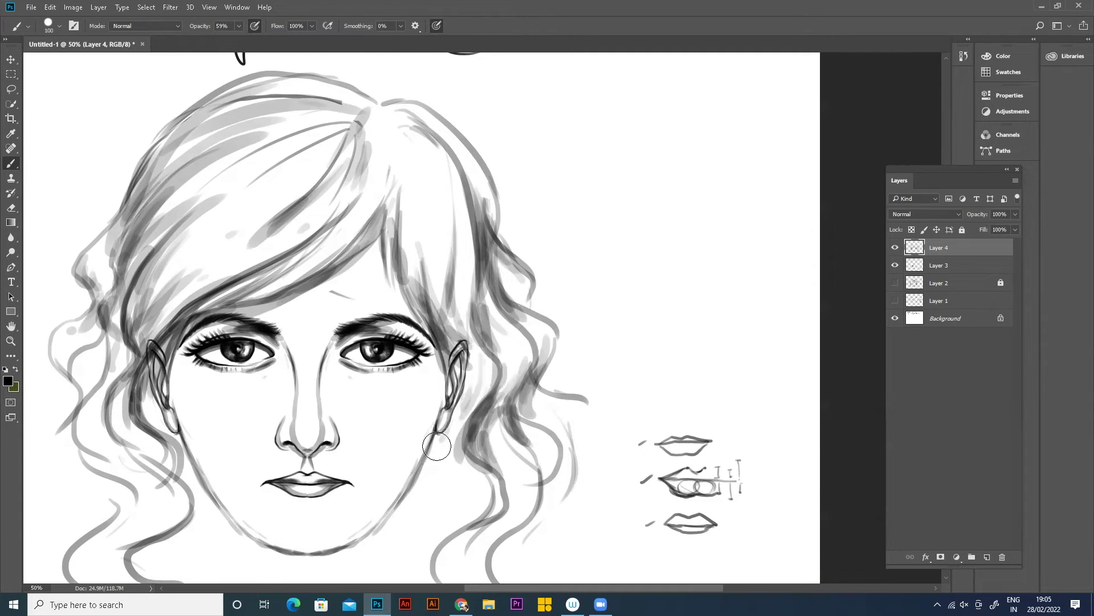
# - Darken the hair behind the right earlobe and along the right outer contour up toward the crown
pyautogui.moveTo(438, 440)
pyautogui.mouseDown()
pyautogui.moveTo(464, 412)
pyautogui.moveTo(463, 450)
pyautogui.moveTo(480, 374)
pyautogui.moveTo(457, 437)
pyautogui.moveTo(470, 401)
pyautogui.moveTo(499, 378)
pyautogui.moveTo(464, 426)
pyautogui.moveTo(459, 411)
pyautogui.moveTo(487, 349)
pyautogui.moveTo(477, 405)
pyautogui.moveTo(493, 405)
pyautogui.moveTo(458, 434)
pyautogui.moveTo(499, 389)
pyautogui.moveTo(466, 428)
pyautogui.moveTo(497, 379)
pyautogui.moveTo(465, 421)
pyautogui.moveTo(489, 359)
pyautogui.moveTo(474, 422)
pyautogui.moveTo(464, 400)
pyautogui.mouseUp()
pyautogui.press('[')
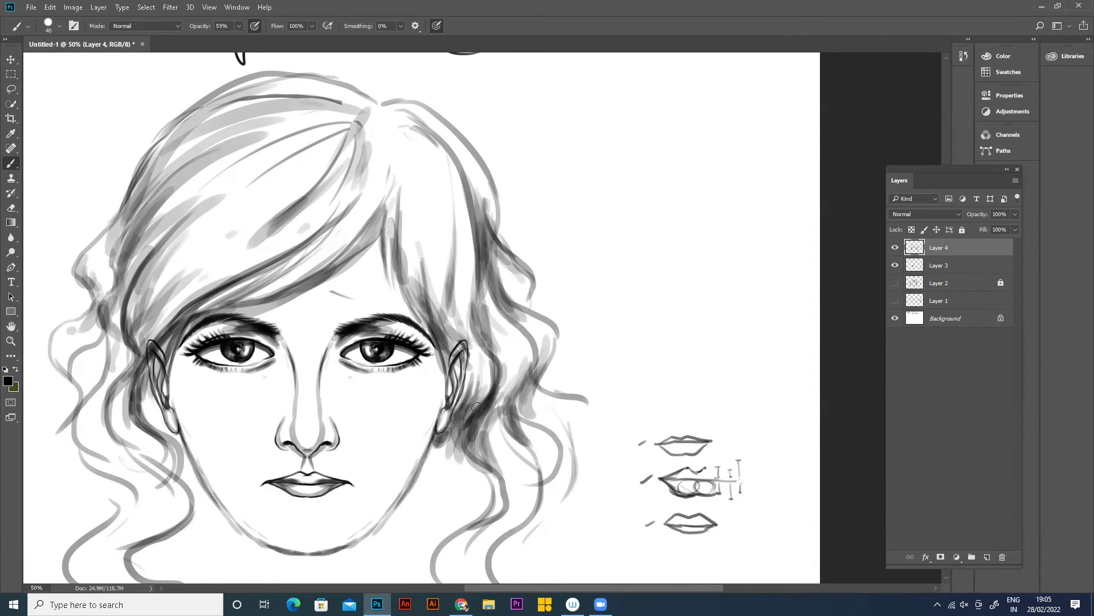
pyautogui.moveTo(493, 414)
pyautogui.mouseDown()
pyautogui.moveTo(509, 374)
pyautogui.moveTo(538, 354)
pyautogui.moveTo(492, 261)
pyautogui.moveTo(501, 256)
pyautogui.moveTo(480, 192)
pyautogui.mouseUp()
pyautogui.press(']')
pyautogui.press(']')
pyautogui.moveTo(492, 241); pyautogui.dragTo(473, 174)
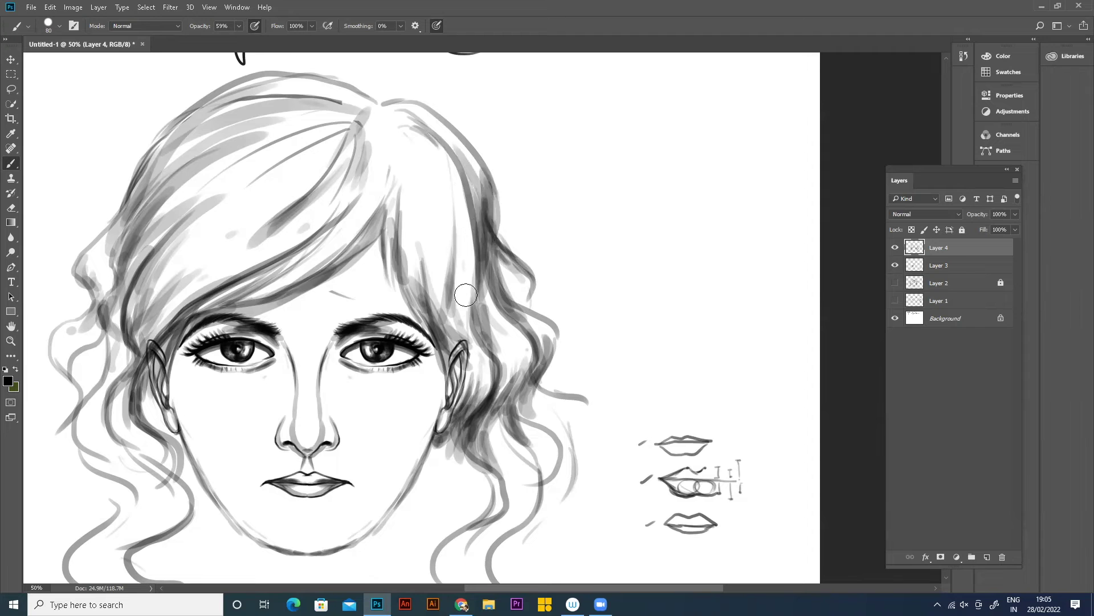
# - Darken the hair on the left side of the head, covering the crown strands and the outer waves near the ear
pyautogui.moveTo(214, 204); pyautogui.dragTo(242, 129)
pyautogui.moveTo(116, 299)
pyautogui.mouseDown()
pyautogui.moveTo(112, 289)
pyautogui.moveTo(163, 412)
pyautogui.moveTo(147, 268)
pyautogui.moveTo(166, 361)
pyautogui.moveTo(187, 360)
pyautogui.mouseUp()
pyautogui.moveTo(137, 265)
pyautogui.mouseDown()
pyautogui.moveTo(107, 304)
pyautogui.moveTo(93, 252)
pyautogui.moveTo(91, 314)
pyautogui.moveTo(108, 281)
pyautogui.moveTo(104, 317)
pyautogui.moveTo(75, 260)
pyautogui.moveTo(100, 306)
pyautogui.mouseUp()
pyautogui.moveTo(100, 257)
pyautogui.mouseDown()
pyautogui.moveTo(103, 317)
pyautogui.moveTo(98, 267)
pyautogui.mouseUp()
pyautogui.moveTo(120, 311)
pyautogui.mouseDown()
pyautogui.moveTo(126, 268)
pyautogui.moveTo(119, 314)
pyautogui.moveTo(147, 235)
pyautogui.mouseUp()
pyautogui.moveTo(147, 235)
pyautogui.mouseDown()
pyautogui.moveTo(133, 297)
pyautogui.moveTo(147, 204)
pyautogui.moveTo(140, 288)
pyautogui.moveTo(161, 216)
pyautogui.mouseUp()
# - Shade the lower wavy locks hanging beside the jaw on both sides of the face
pyautogui.moveTo(193, 405)
pyautogui.mouseDown()
pyautogui.moveTo(156, 447)
pyautogui.moveTo(195, 444)
pyautogui.moveTo(231, 419)
pyautogui.moveTo(209, 382)
pyautogui.moveTo(187, 402)
pyautogui.moveTo(199, 352)
pyautogui.mouseUp()
pyautogui.moveTo(174, 308); pyautogui.dragTo(203, 364)
pyautogui.moveTo(217, 413)
pyautogui.mouseDown()
pyautogui.moveTo(190, 354)
pyautogui.moveTo(208, 379)
pyautogui.moveTo(157, 306)
pyautogui.moveTo(203, 380)
pyautogui.moveTo(167, 358)
pyautogui.moveTo(192, 404)
pyautogui.moveTo(139, 347)
pyautogui.moveTo(161, 405)
pyautogui.mouseUp()
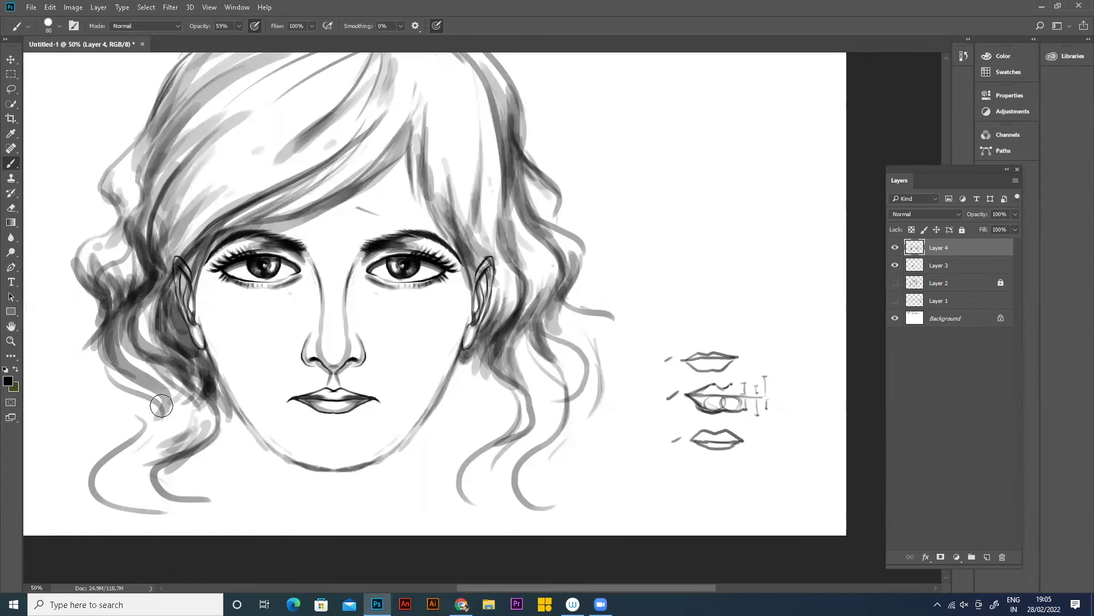
pyautogui.moveTo(481, 366)
pyautogui.mouseDown()
pyautogui.moveTo(458, 396)
pyautogui.moveTo(501, 402)
pyautogui.moveTo(533, 386)
pyautogui.moveTo(510, 438)
pyautogui.moveTo(476, 473)
pyautogui.moveTo(516, 419)
pyautogui.moveTo(479, 450)
pyautogui.moveTo(517, 456)
pyautogui.moveTo(564, 399)
pyautogui.moveTo(544, 341)
pyautogui.moveTo(548, 424)
pyautogui.moveTo(536, 356)
pyautogui.mouseUp()
pyautogui.moveTo(525, 309)
pyautogui.mouseDown()
pyautogui.moveTo(528, 244)
pyautogui.moveTo(540, 302)
pyautogui.mouseUp()
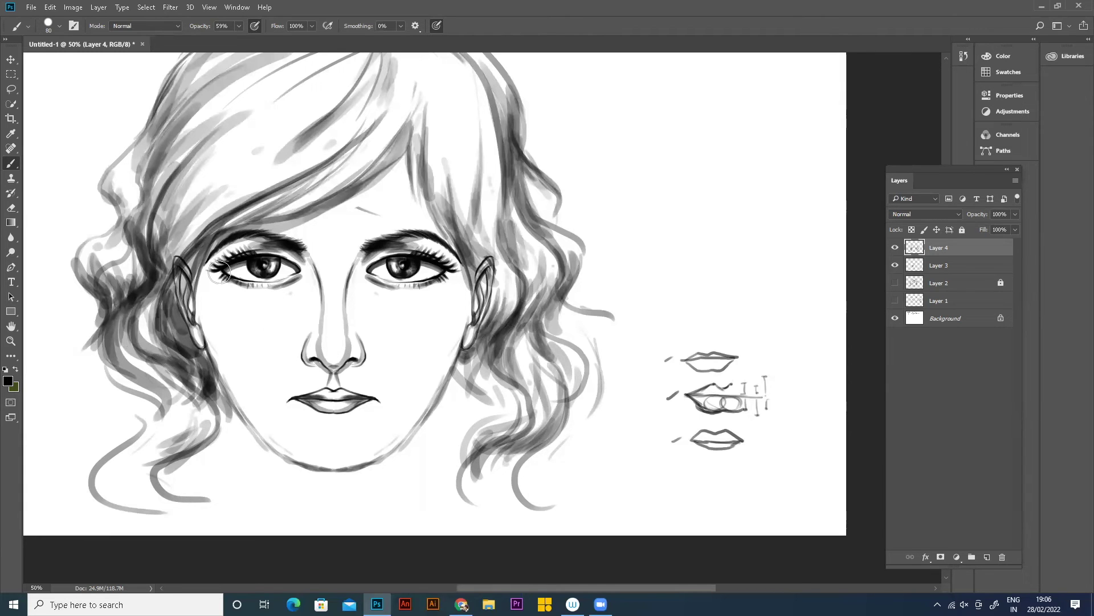
# - Enlarge the brush to size 175 for broad shading on the face
pyautogui.press(']')
pyautogui.press(']')
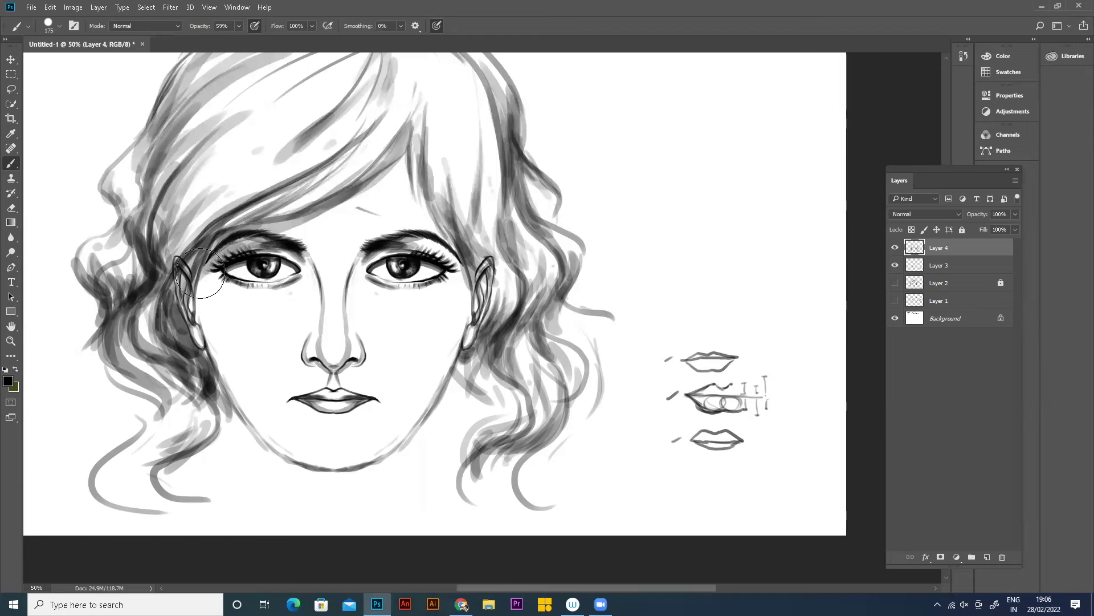
pyautogui.press('[')
pyautogui.press('[')
pyautogui.press('[')
pyautogui.press('[')
pyautogui.press(']')
pyautogui.press(']')
pyautogui.moveTo(217, 280)
pyautogui.mouseDown()
pyautogui.moveTo(212, 320)
pyautogui.moveTo(274, 456)
pyautogui.moveTo(288, 461)
pyautogui.mouseUp()
pyautogui.hotkey('ctrl', 'alt', 'z')
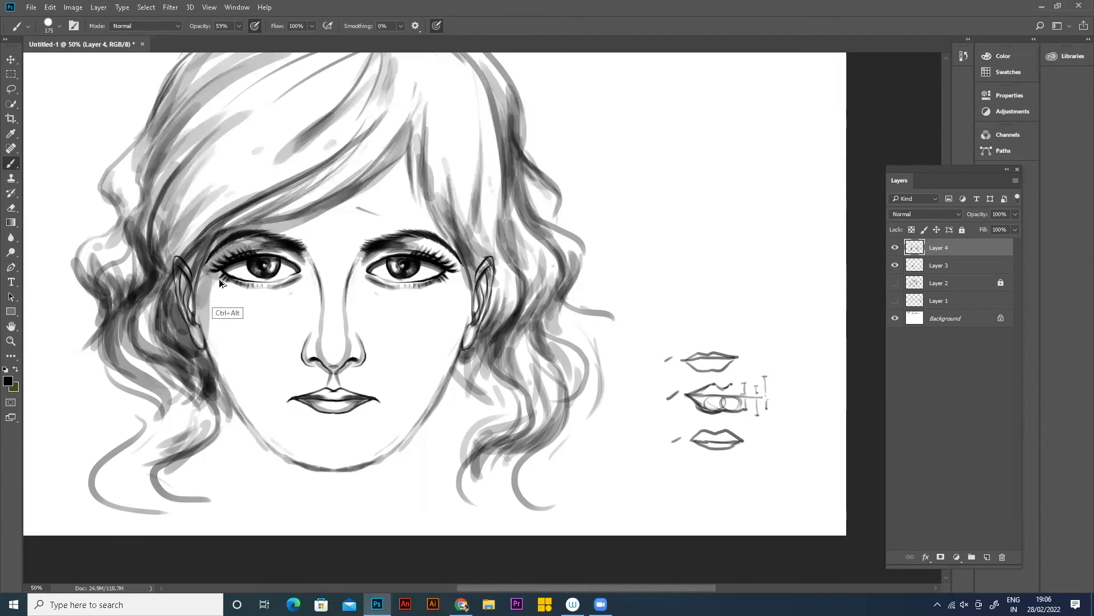
pyautogui.moveTo(222, 285)
pyautogui.mouseDown()
pyautogui.moveTo(246, 377)
pyautogui.moveTo(282, 436)
pyautogui.moveTo(319, 459)
pyautogui.mouseUp()
pyautogui.hotkey('ctrl', 'alt', 'z')
# - Lower the brush opacity to 10% and lightly shade the left cheek, the chin and the forehead beneath the fringe
pyautogui.moveTo(234, 38); pyautogui.dragTo(213, 41)
pyautogui.moveTo(215, 273)
pyautogui.mouseDown()
pyautogui.moveTo(218, 338)
pyautogui.moveTo(317, 435)
pyautogui.moveTo(350, 441)
pyautogui.mouseUp()
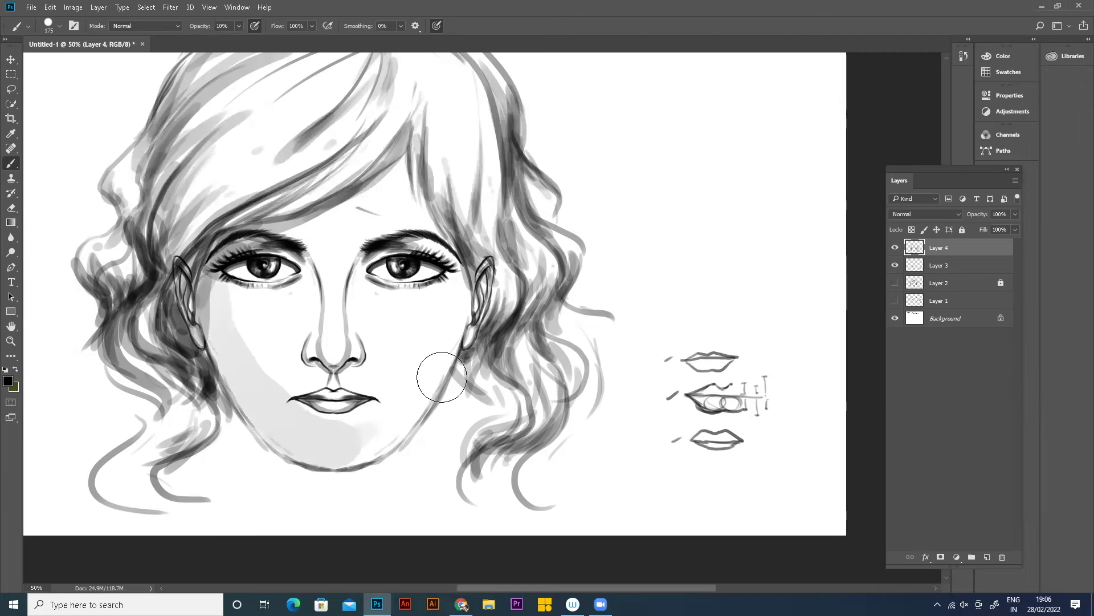
pyautogui.moveTo(407, 166)
pyautogui.mouseDown()
pyautogui.moveTo(314, 227)
pyautogui.moveTo(268, 234)
pyautogui.mouseUp()
pyautogui.moveTo(342, 274)
pyautogui.mouseDown()
pyautogui.moveTo(379, 251)
pyautogui.moveTo(462, 268)
pyautogui.moveTo(370, 279)
pyautogui.moveTo(372, 290)
pyautogui.moveTo(393, 257)
pyautogui.moveTo(452, 264)
pyautogui.mouseUp()
pyautogui.hotkey('ctrl', 'z')
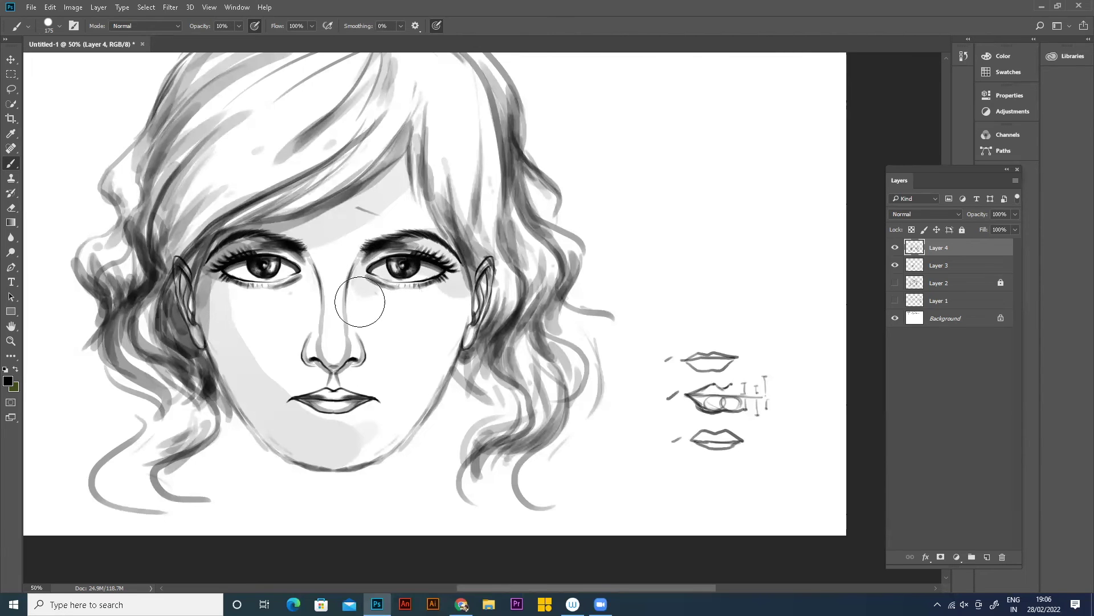
# - Shade the right side of the nose from the inner eye corner down to the nostril with a smaller brush
pyautogui.press('[')
pyautogui.press('[')
pyautogui.moveTo(363, 274)
pyautogui.mouseDown()
pyautogui.moveTo(354, 306)
pyautogui.moveTo(363, 368)
pyautogui.mouseUp()
# - Shade the right cheek and jawline down to the chin with one light, broad stroke from an enlarged brush
pyautogui.press(']')
pyautogui.press(']')
pyautogui.press(']')
pyautogui.moveTo(464, 300)
pyautogui.mouseDown()
pyautogui.moveTo(421, 391)
pyautogui.moveTo(353, 447)
pyautogui.moveTo(331, 450)
pyautogui.mouseUp()
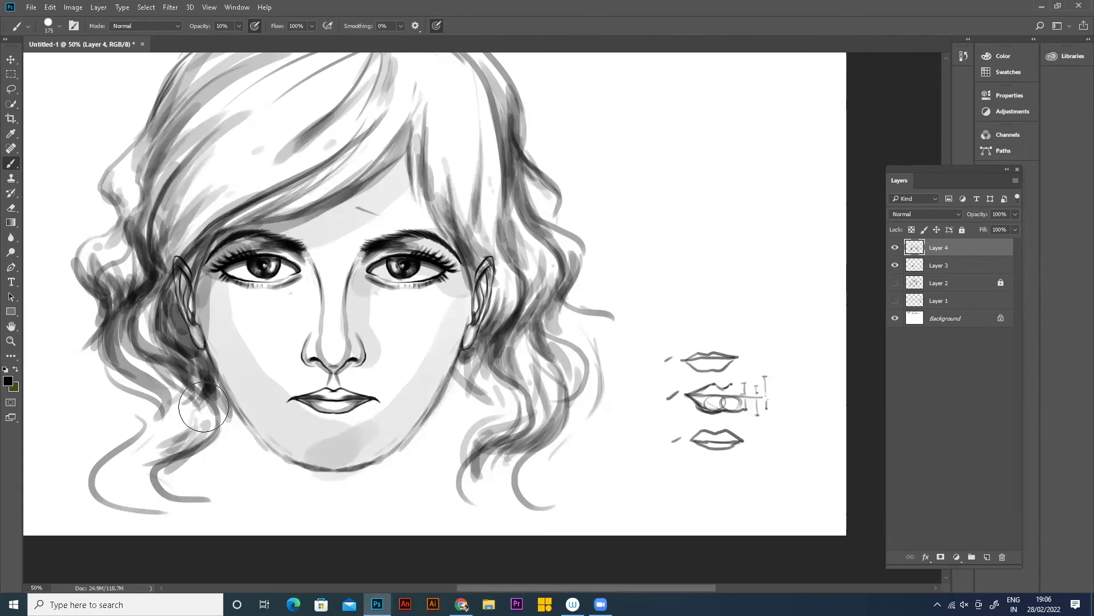
pyautogui.hotkey('ctrl', 'z')
pyautogui.moveTo(454, 343); pyautogui.dragTo(342, 450)
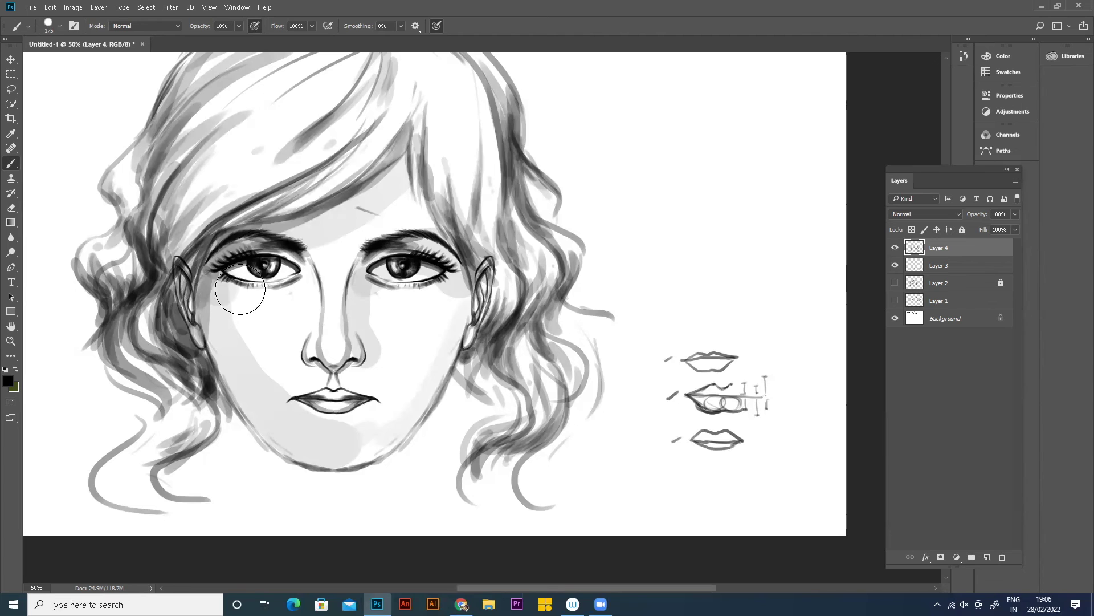
# - Add a light shadow beneath the left eye out from the nose bridge, using a reduced brush
pyautogui.moveTo(240, 289); pyautogui.dragTo(304, 274)
pyautogui.hotkey('ctrl', 'alt', 'z')
pyautogui.press('[')
pyautogui.press('[')
pyautogui.press('[')
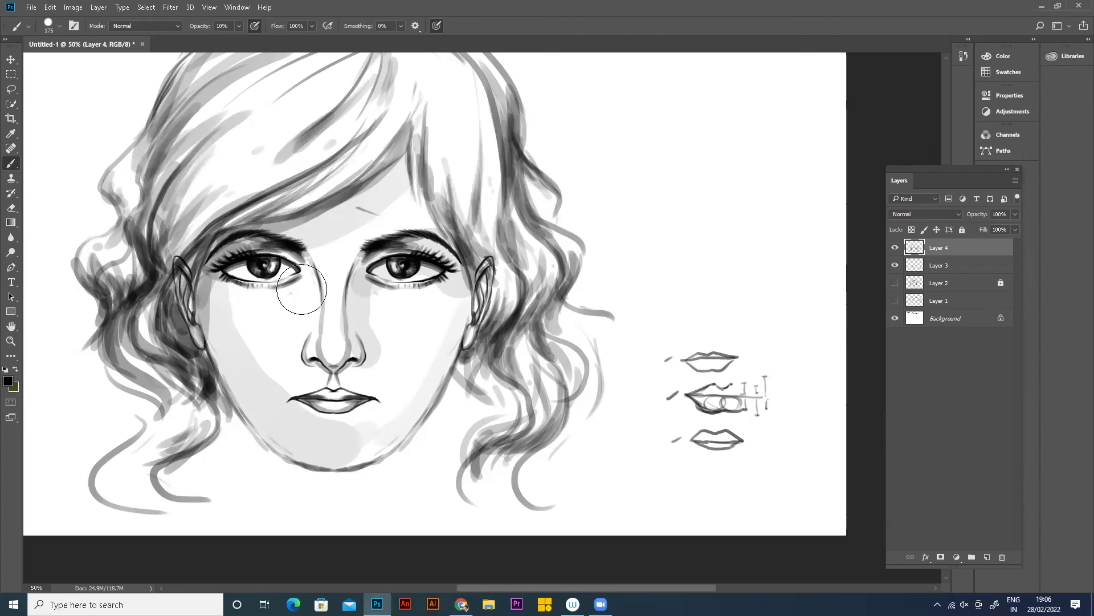
pyautogui.moveTo(306, 264)
pyautogui.mouseDown()
pyautogui.moveTo(305, 281)
pyautogui.moveTo(246, 292)
pyautogui.mouseUp()
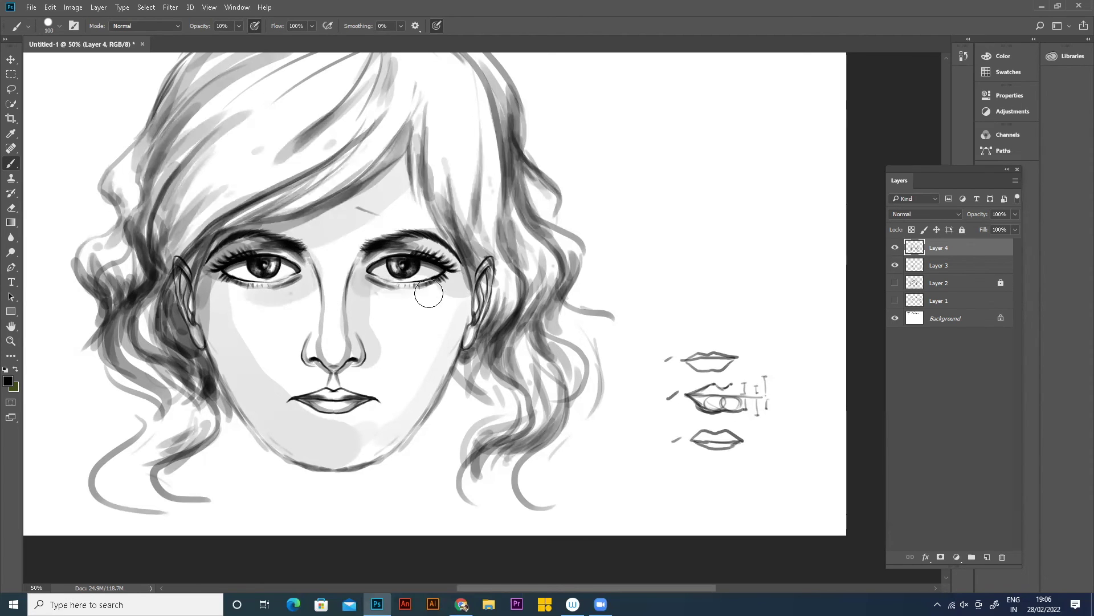
# - Erase the shading from the middle of the chin with the Eraser at size 125 to leave a highlight
pyautogui.click(11, 209)
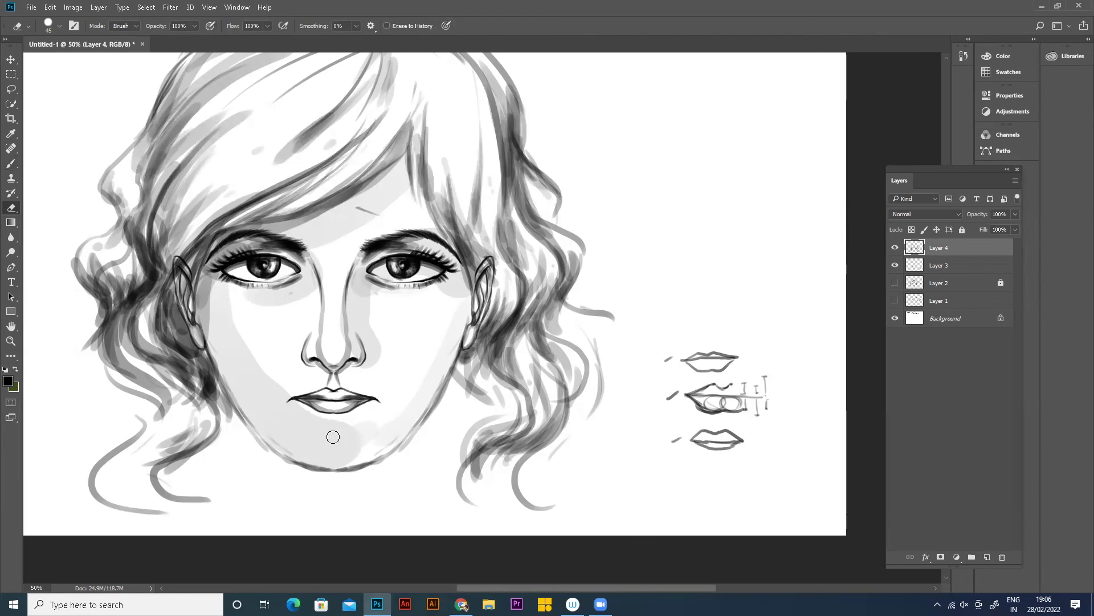
pyautogui.press(']')
pyautogui.moveTo(344, 443)
pyautogui.mouseDown()
pyautogui.moveTo(334, 453)
pyautogui.moveTo(332, 432)
pyautogui.mouseUp()
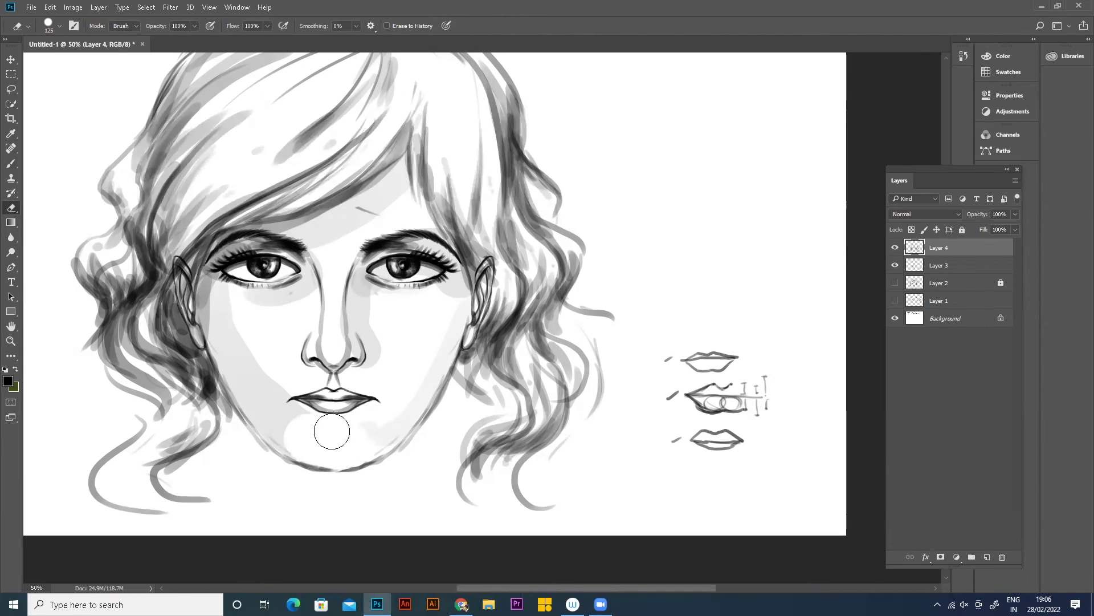
# - Erase the inner edges of the shading on both cheeks to brighten them, resizing the eraser as needed
pyautogui.press(']')
pyautogui.press(']')
pyautogui.moveTo(251, 331)
pyautogui.mouseDown()
pyautogui.moveTo(264, 313)
pyautogui.moveTo(269, 362)
pyautogui.moveTo(259, 339)
pyautogui.moveTo(285, 370)
pyautogui.mouseUp()
pyautogui.press(']')
pyautogui.press(']')
pyautogui.press('[')
pyautogui.press('[')
pyautogui.press('[')
pyautogui.press('[')
pyautogui.moveTo(429, 355)
pyautogui.mouseDown()
pyautogui.moveTo(384, 302)
pyautogui.moveTo(384, 330)
pyautogui.moveTo(428, 305)
pyautogui.moveTo(451, 319)
pyautogui.mouseUp()
pyautogui.hotkey('ctrl', '-')
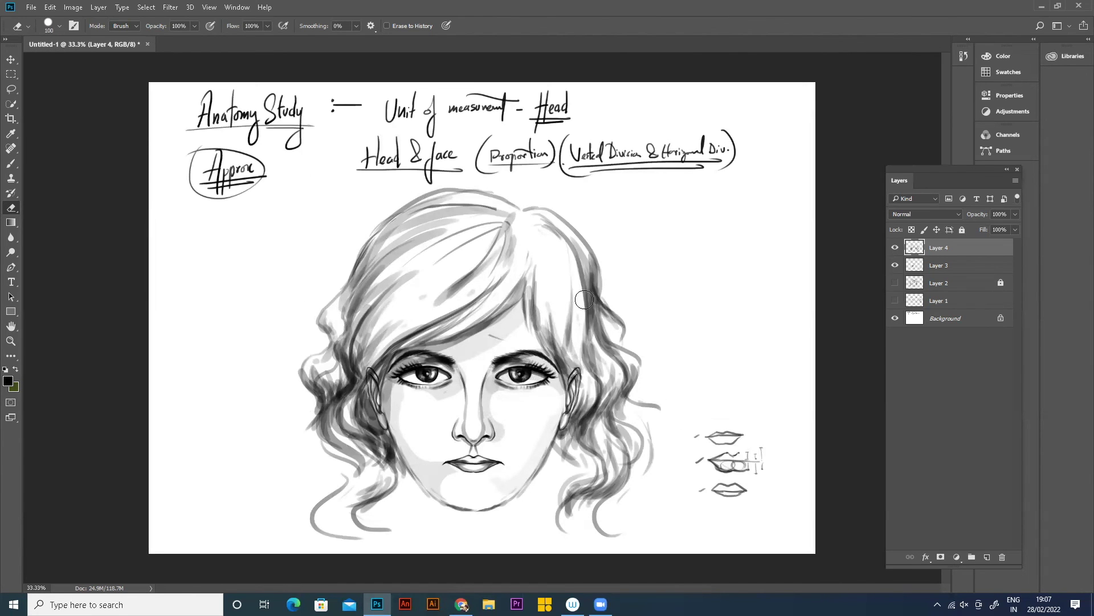
pyautogui.hotkey('ctrl', '+')
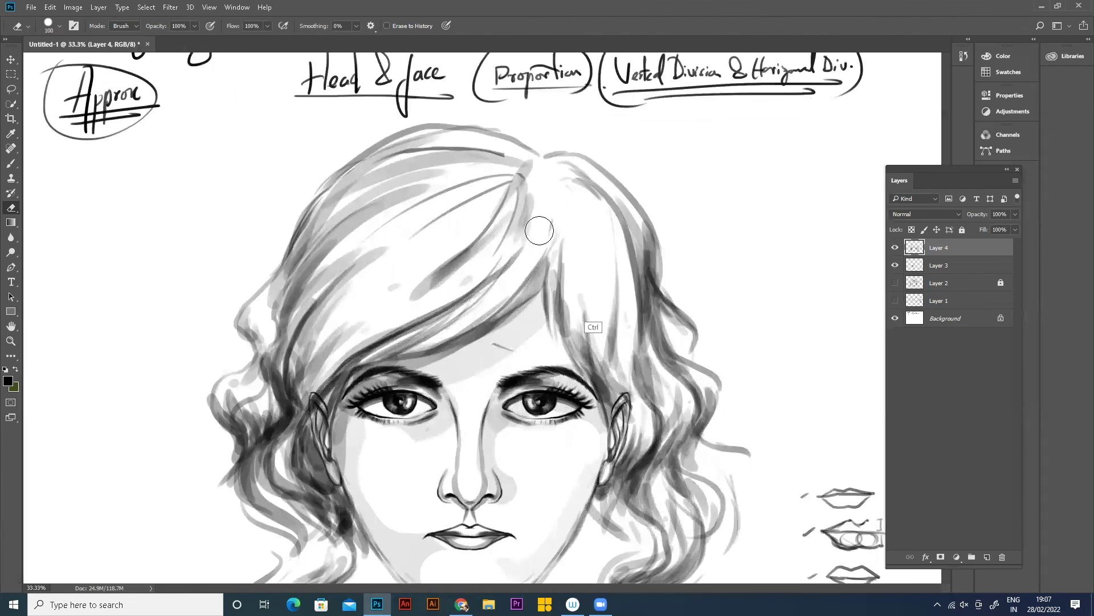
pyautogui.moveTo(539, 230); pyautogui.dragTo(477, 154)
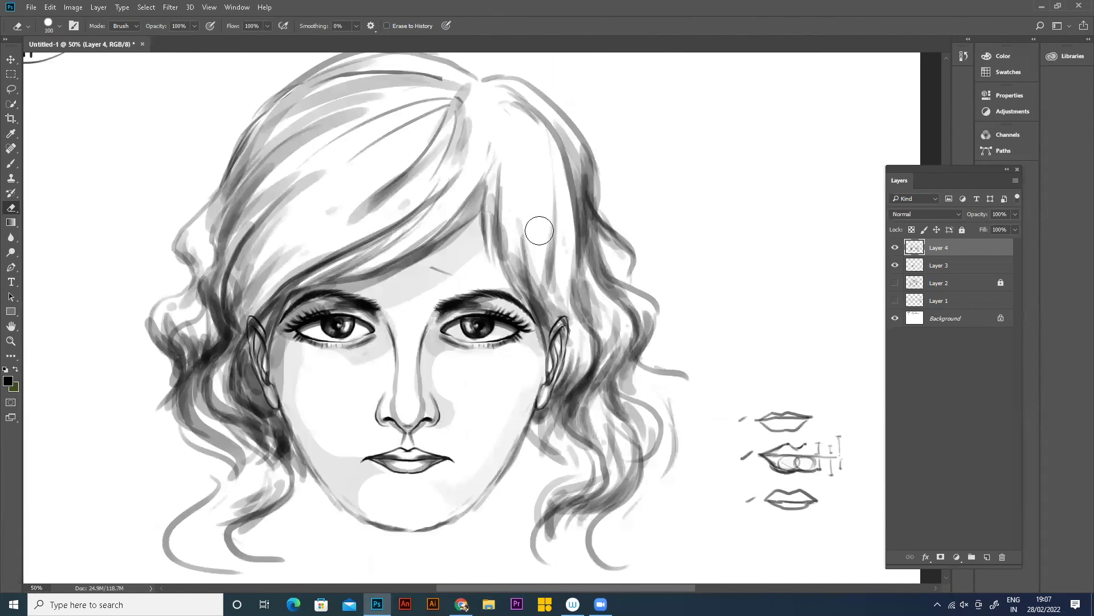
pyautogui.moveTo(539, 230); pyautogui.dragTo(521, 213)
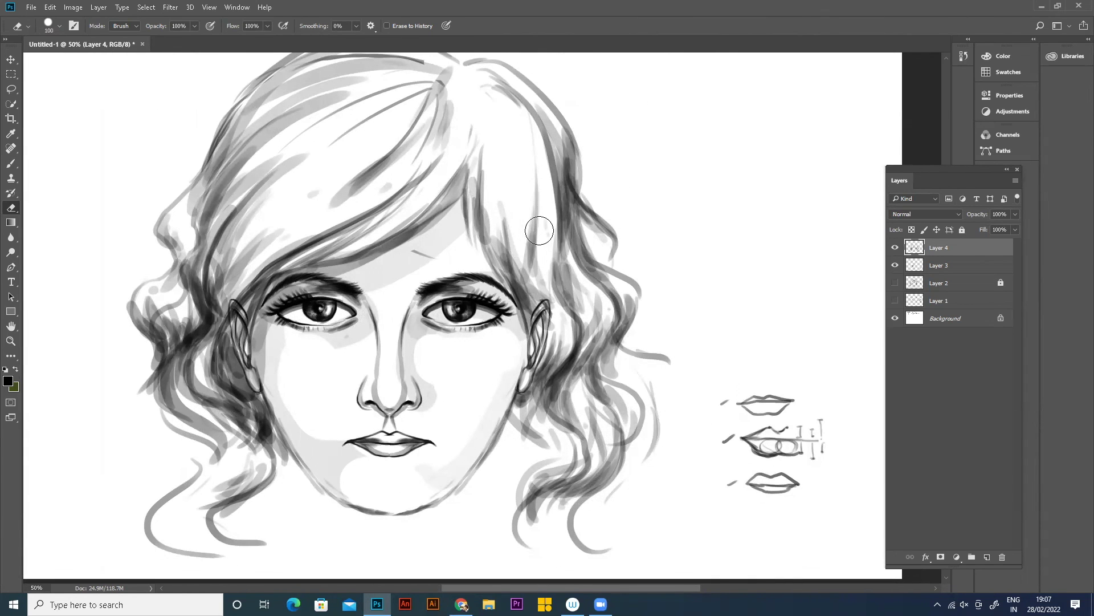